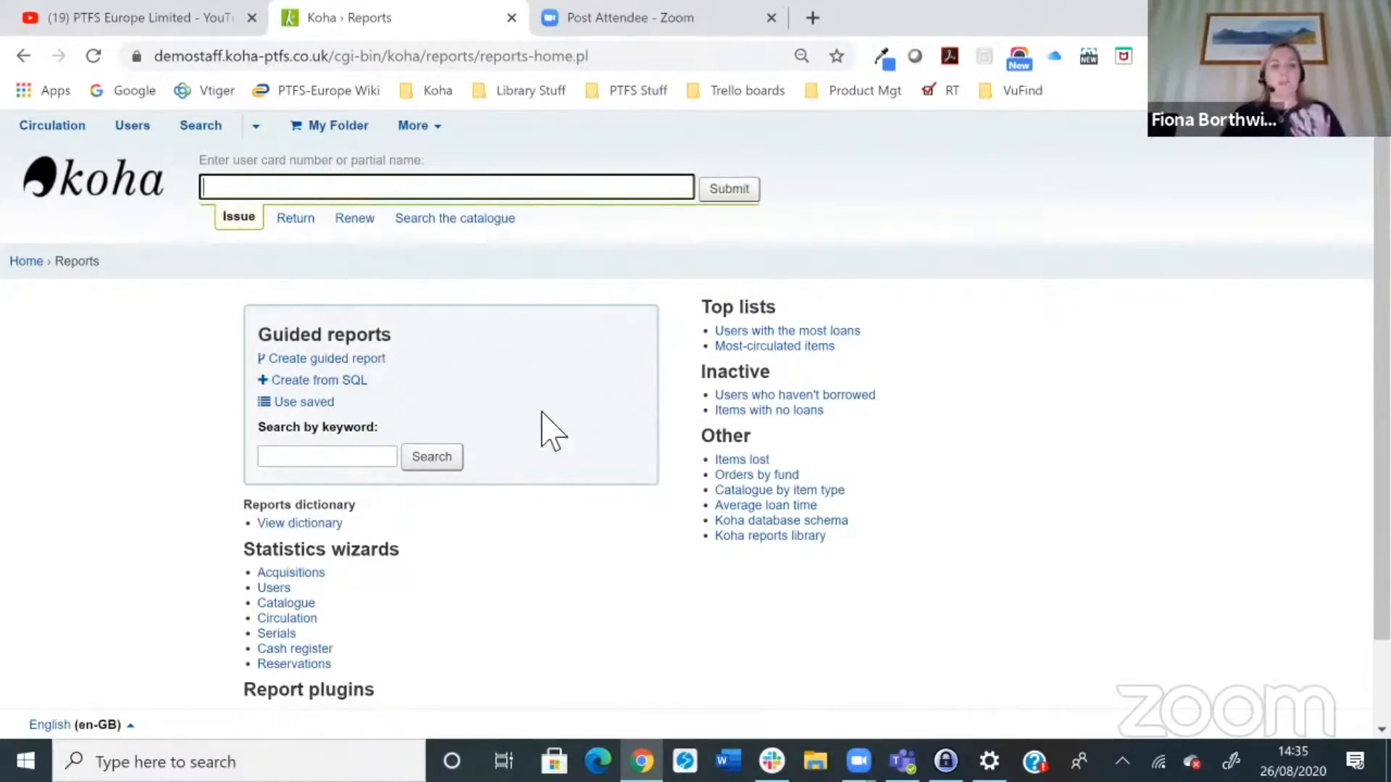
# Step: Open the saved guided reports and filter the list to the Catalog category
pyautogui.click(317, 403)
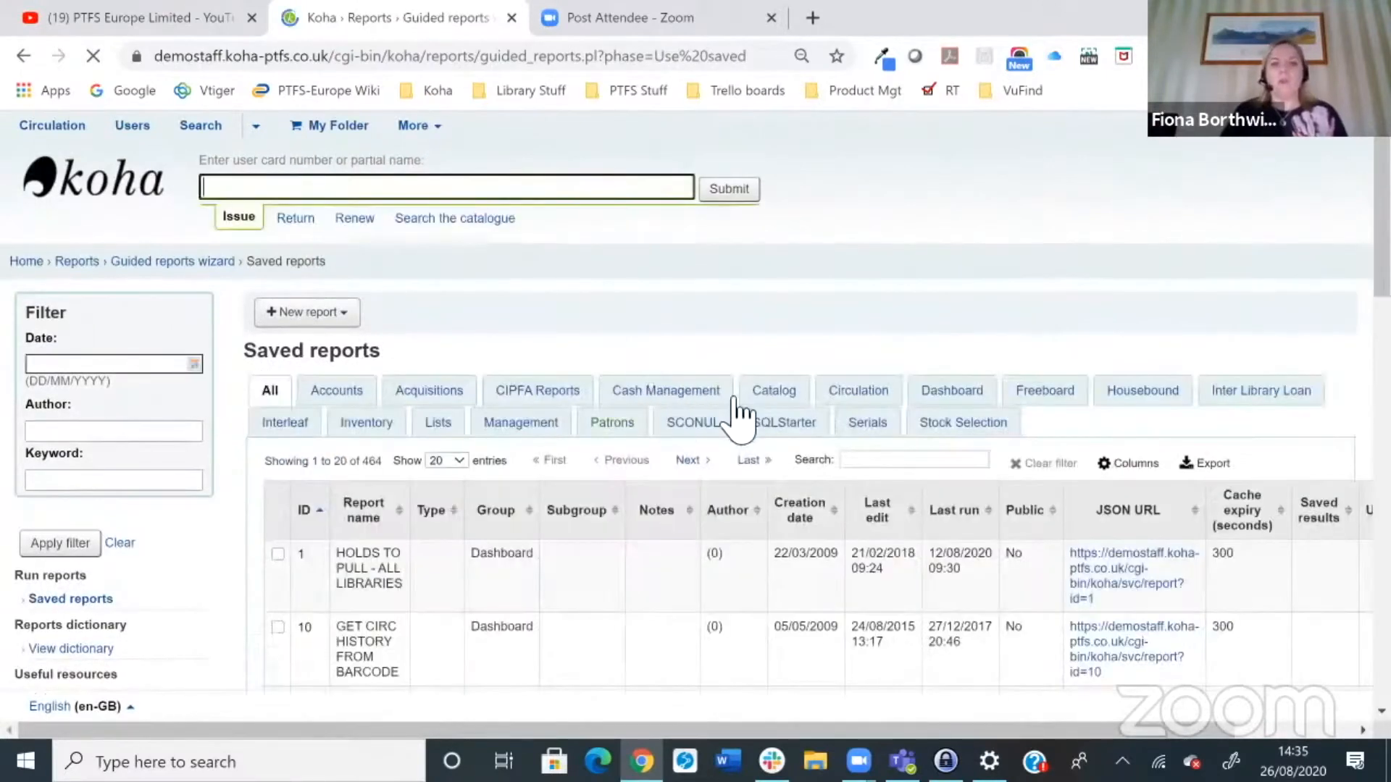
pyautogui.click(776, 395)
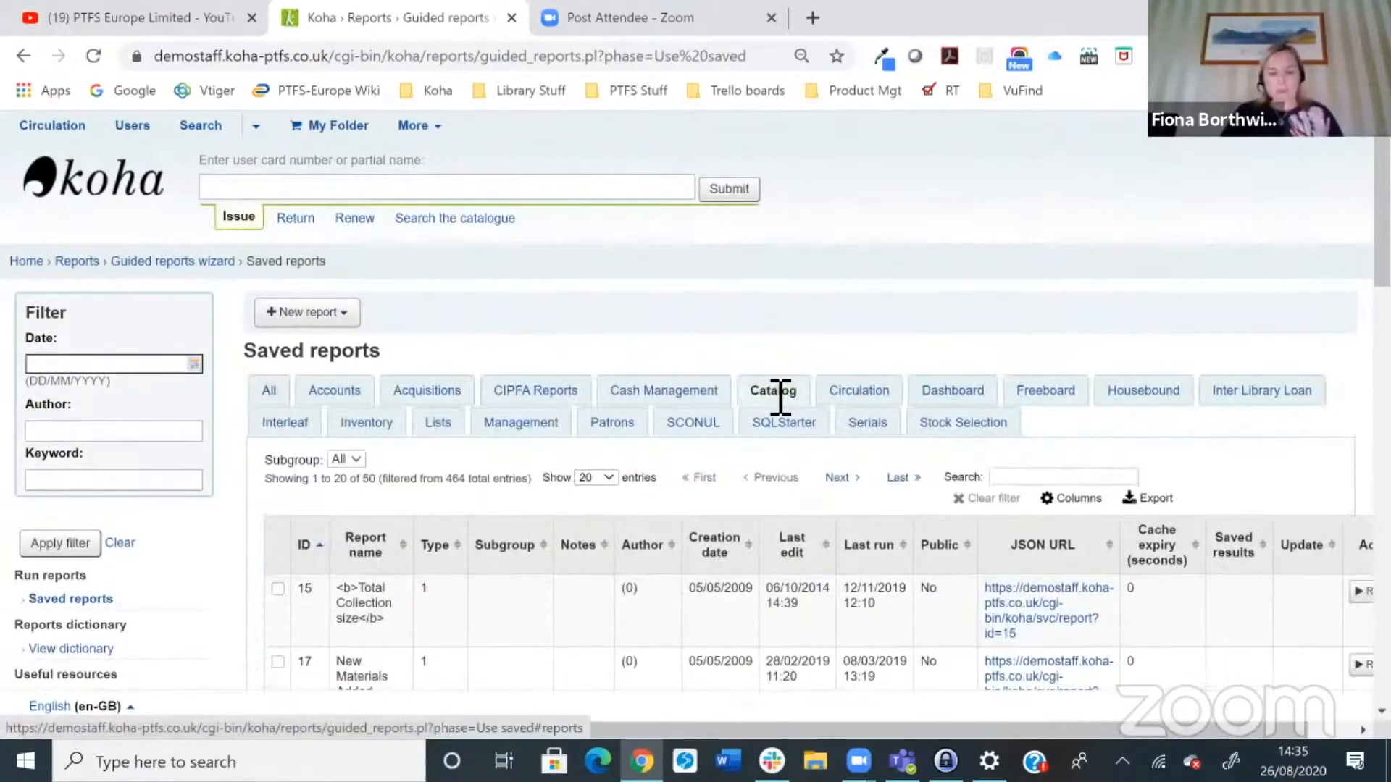
pyautogui.scroll(-1, 801, 551)
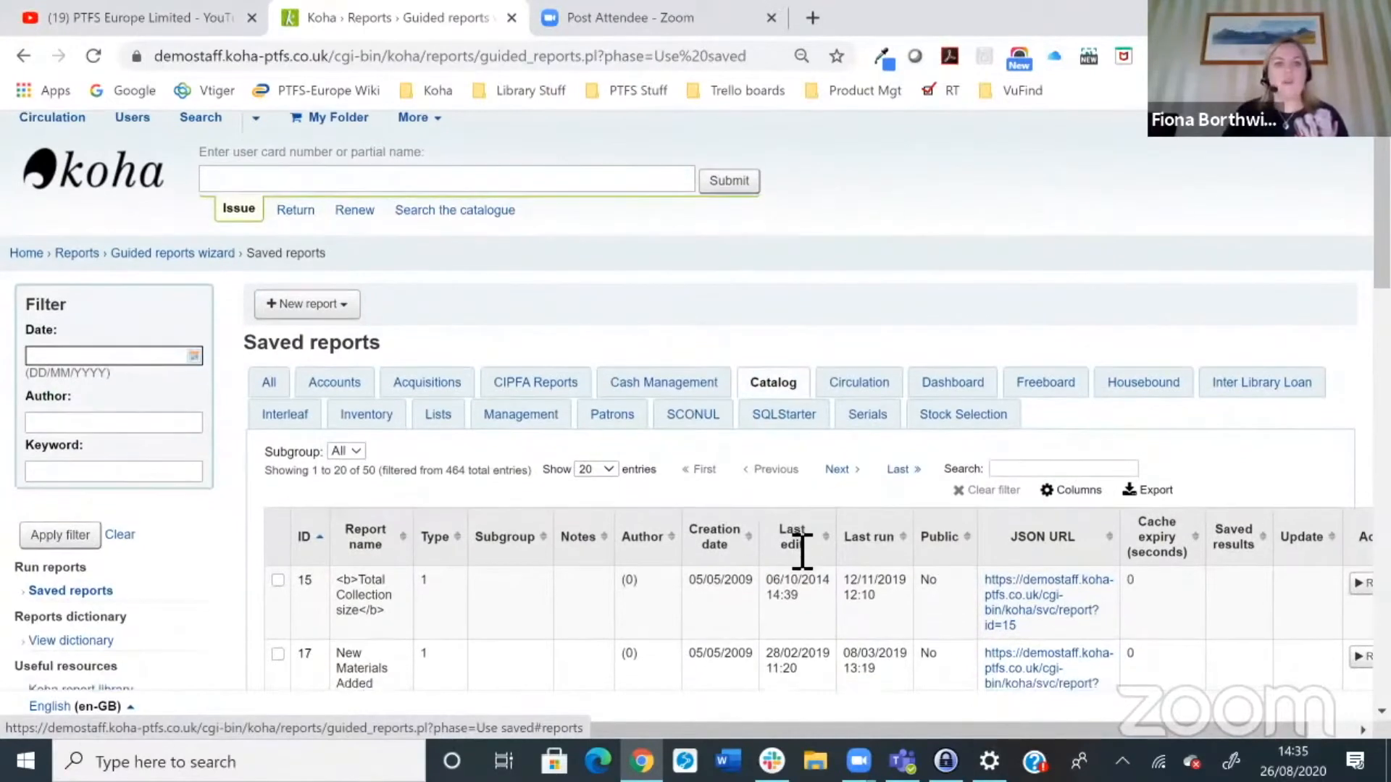
pyautogui.scroll(-4, 791, 558)
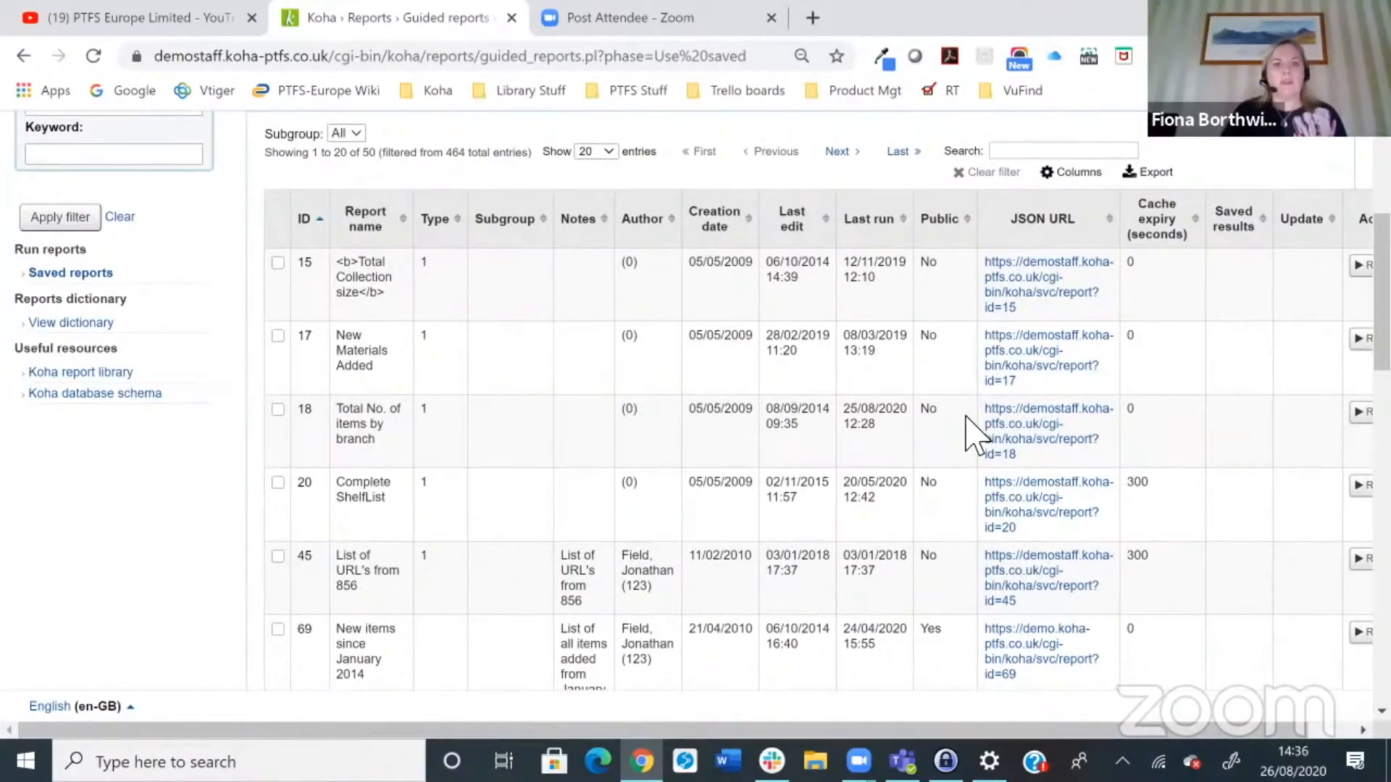
pyautogui.moveTo(1210, 730); pyautogui.dragTo(1312, 703)
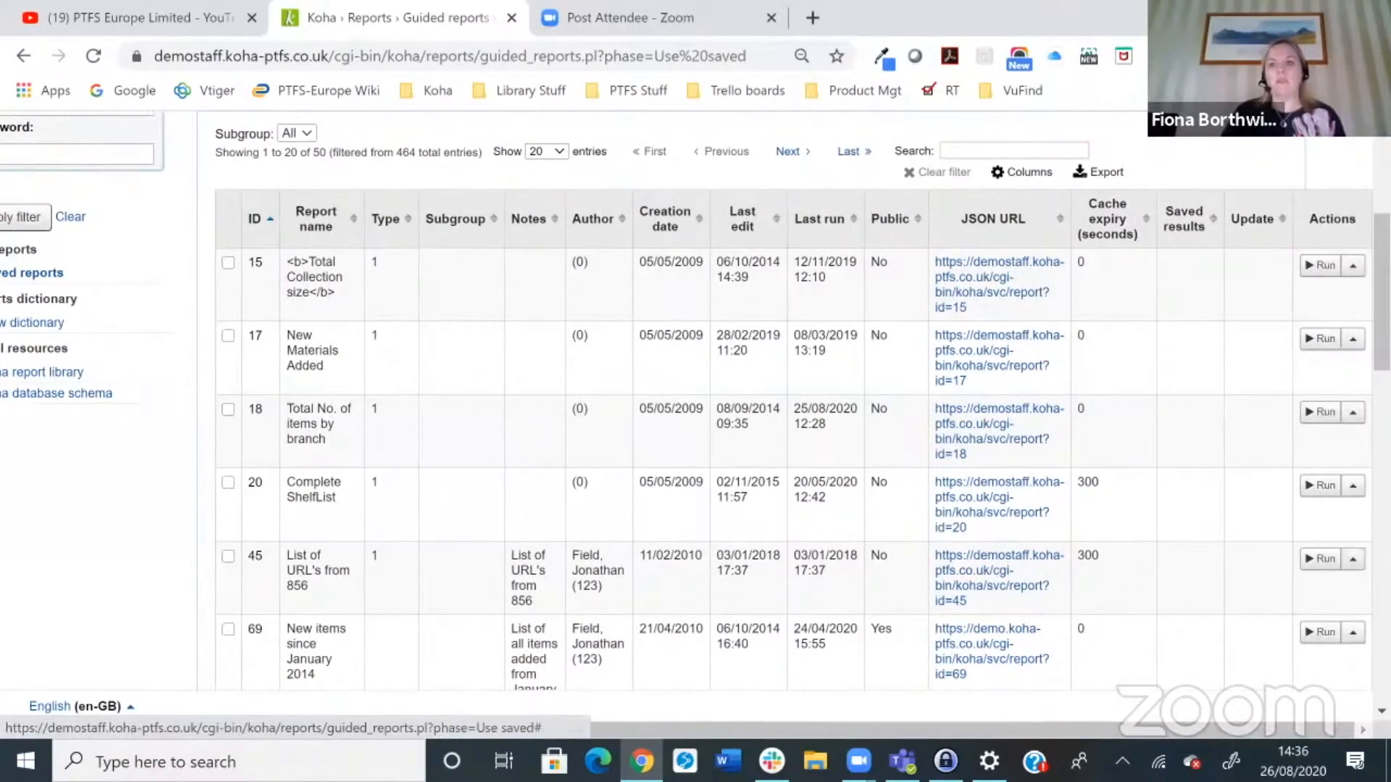
# Step: Show the SQL code of the 'Total No. of items by branch' report and examine its query
pyautogui.click(1352, 412)
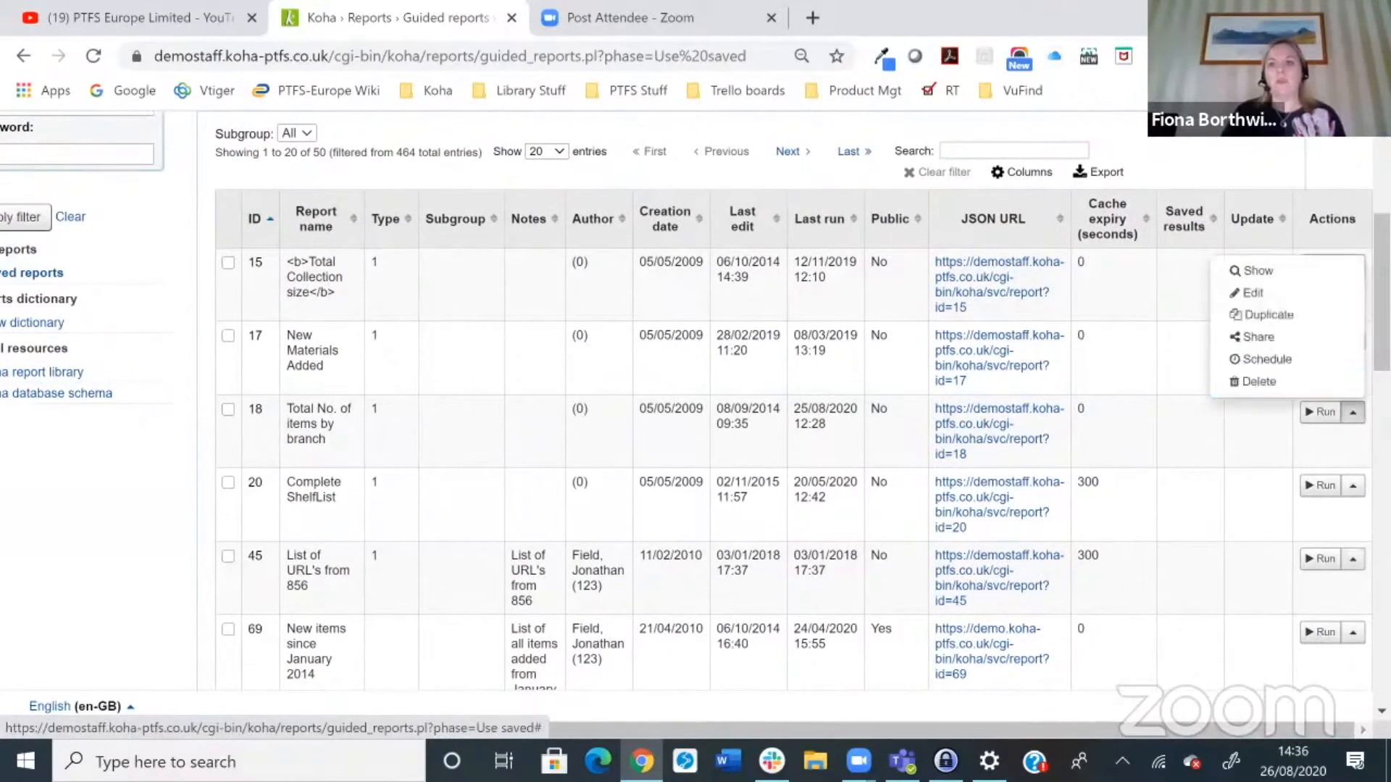
pyautogui.click(1259, 293)
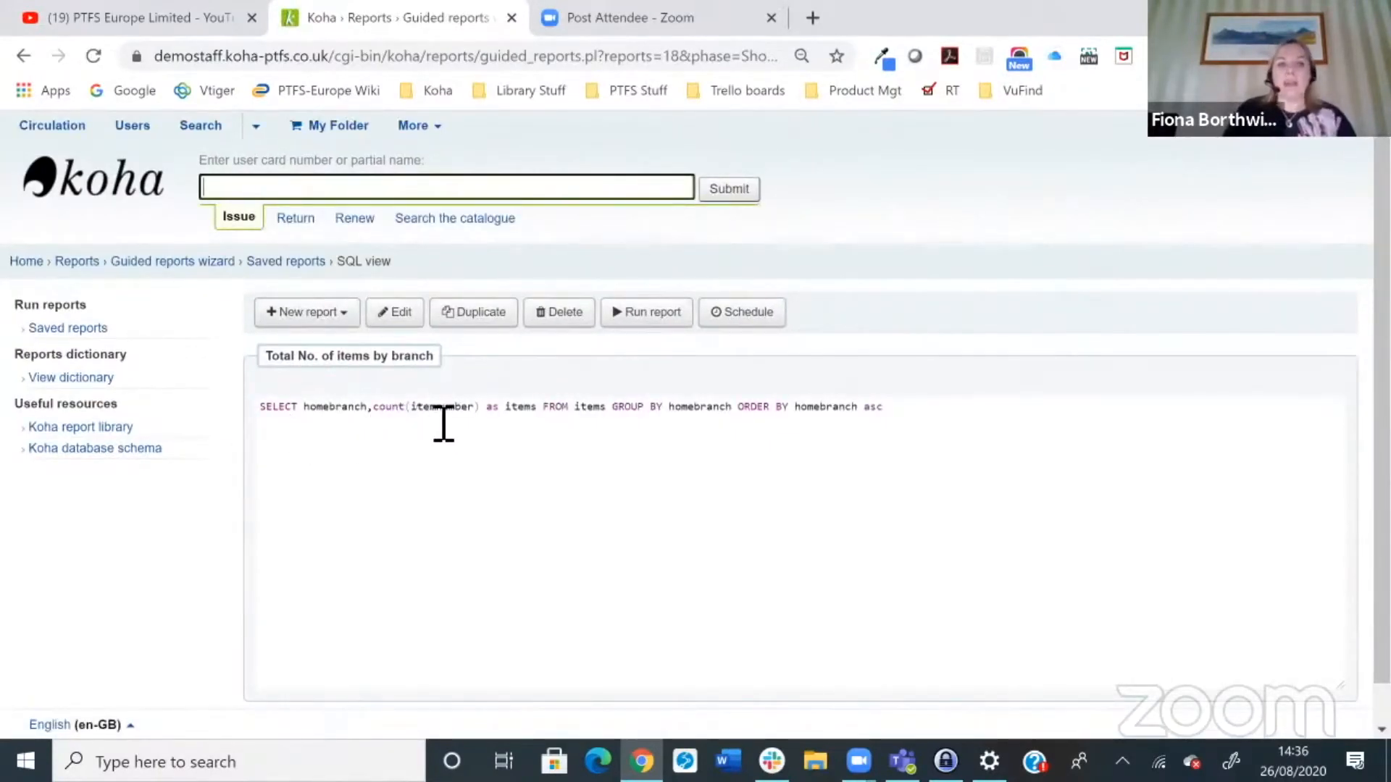
pyautogui.moveTo(544, 415); pyautogui.dragTo(508, 428)
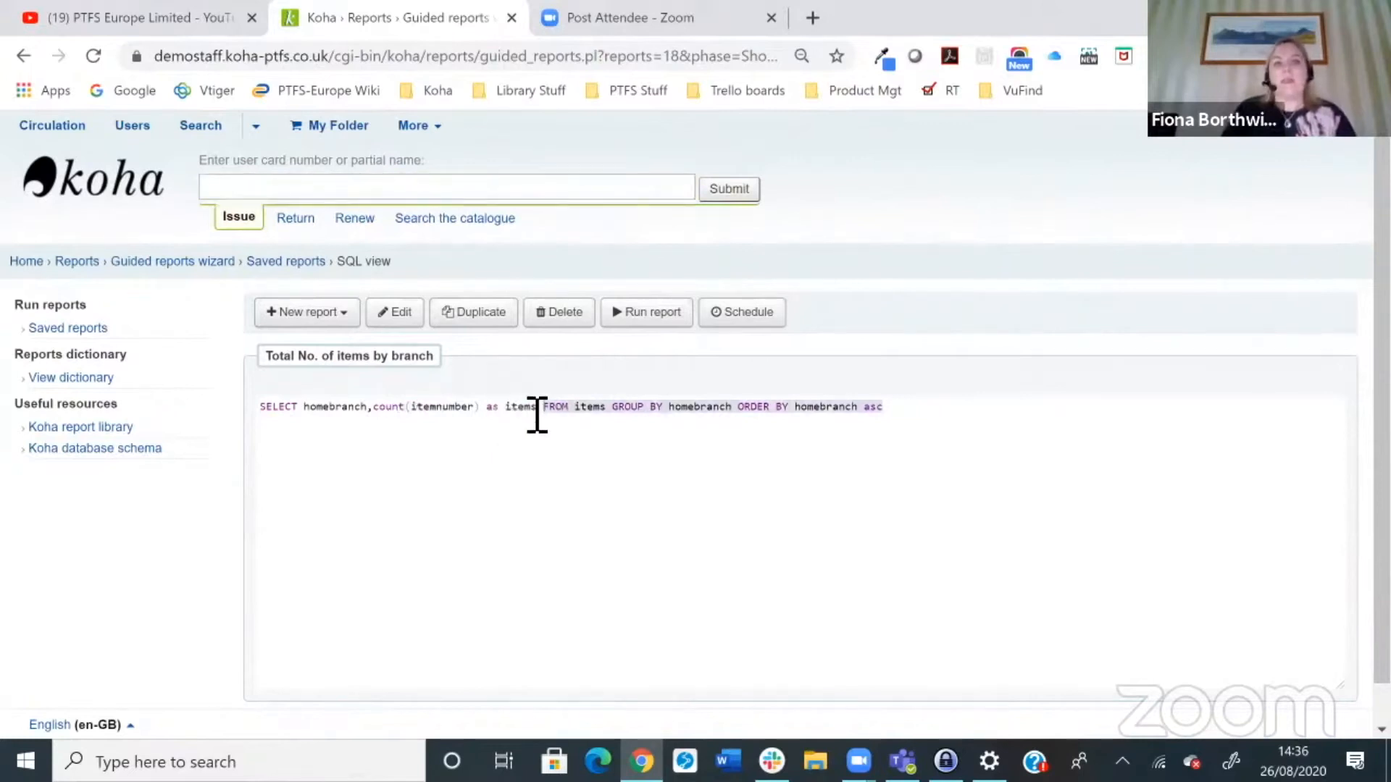
pyautogui.click(547, 418)
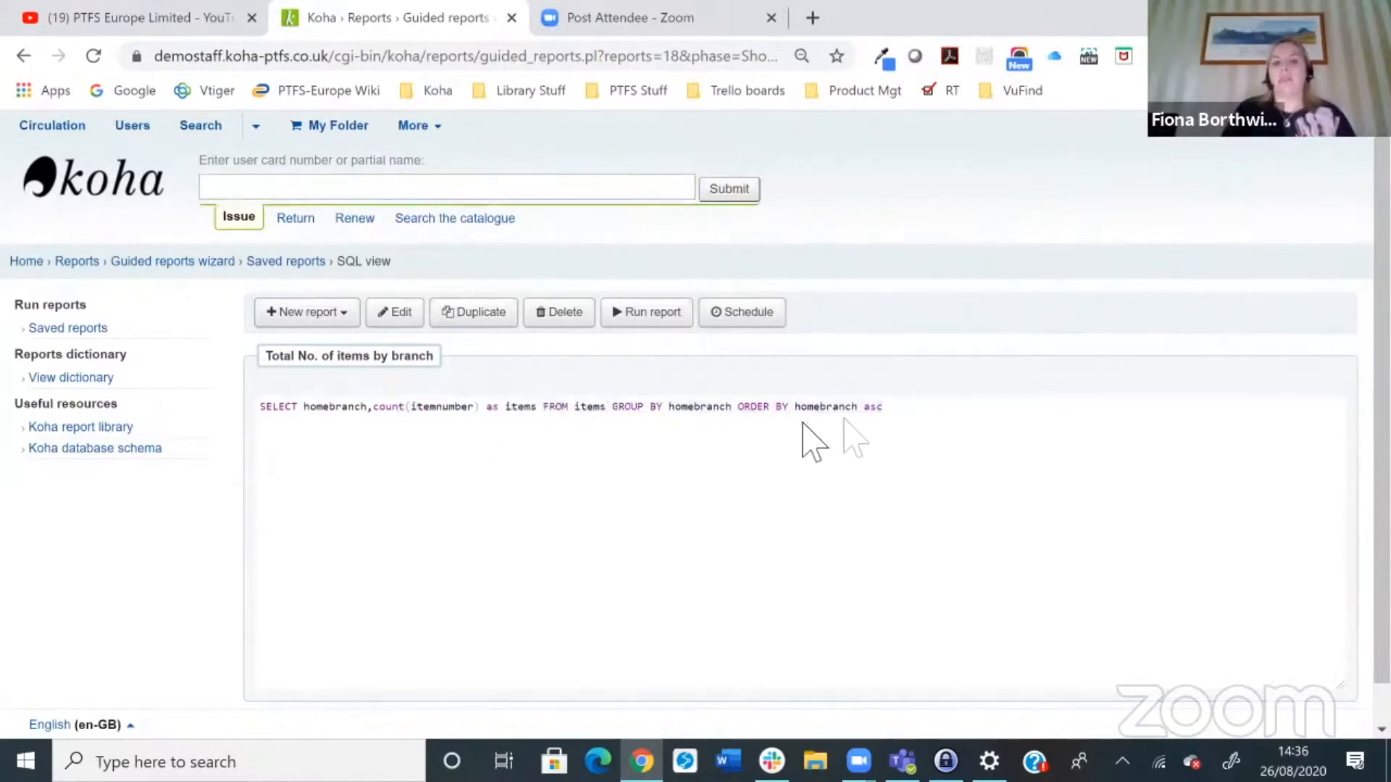
pyautogui.moveTo(859, 418); pyautogui.dragTo(795, 424)
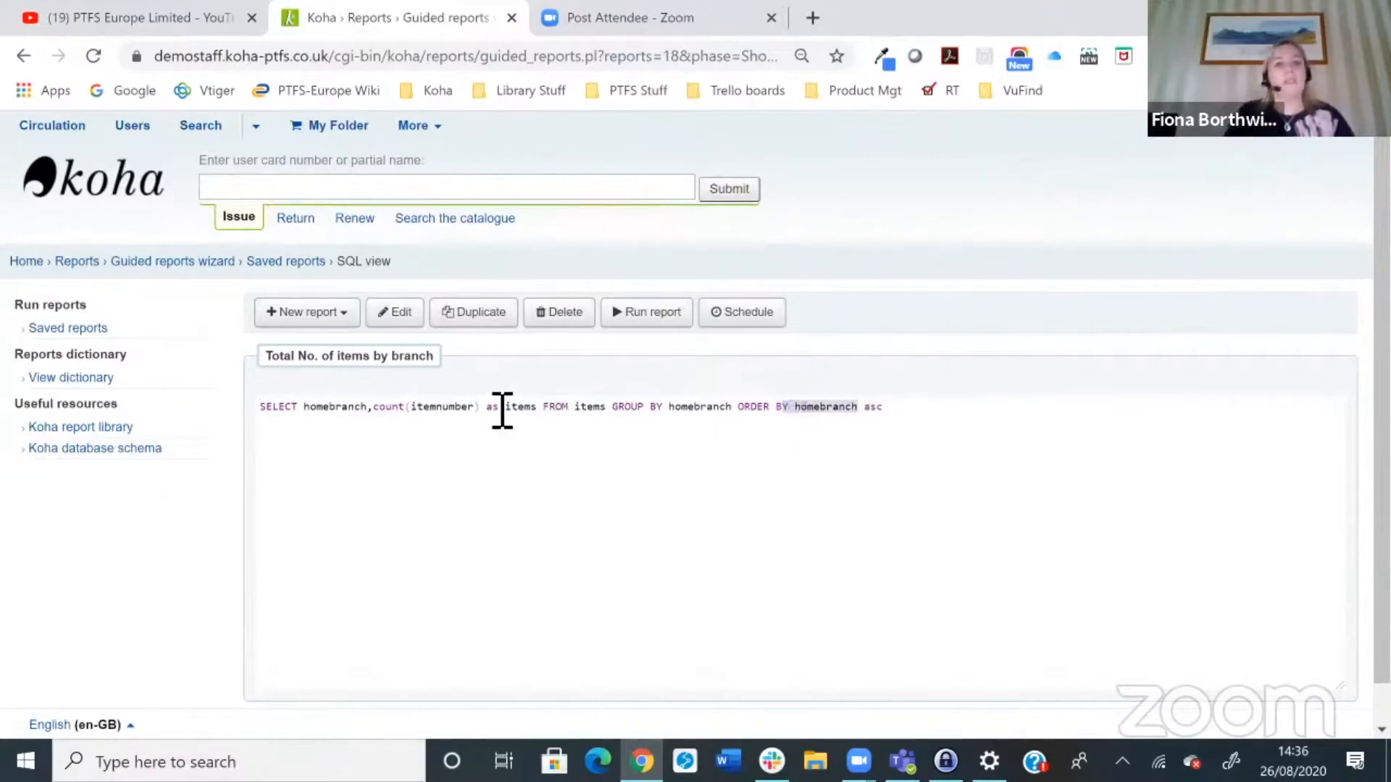
# Step: Run the 'Total No. of items by branch' report and examine the item counts per branch
pyautogui.click(640, 319)
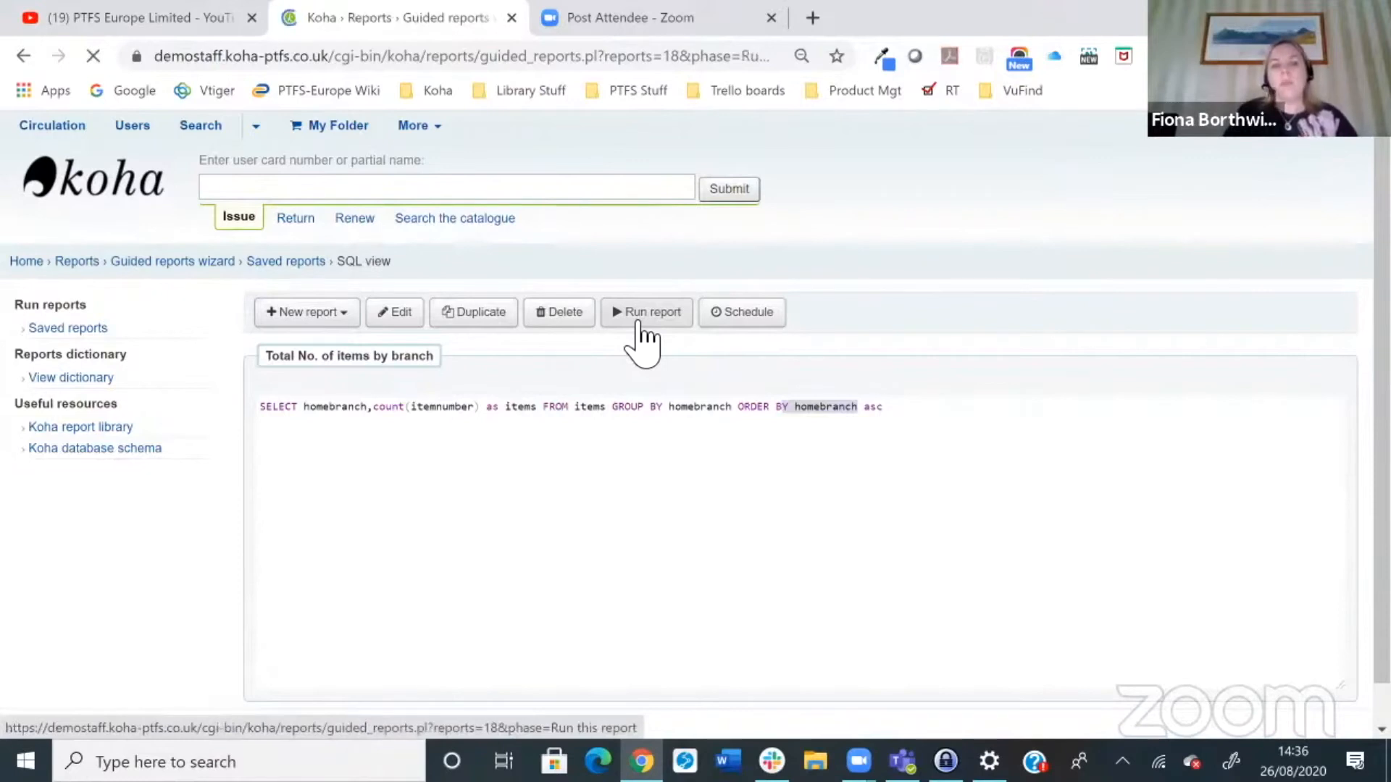
pyautogui.scroll(-1, 753, 474)
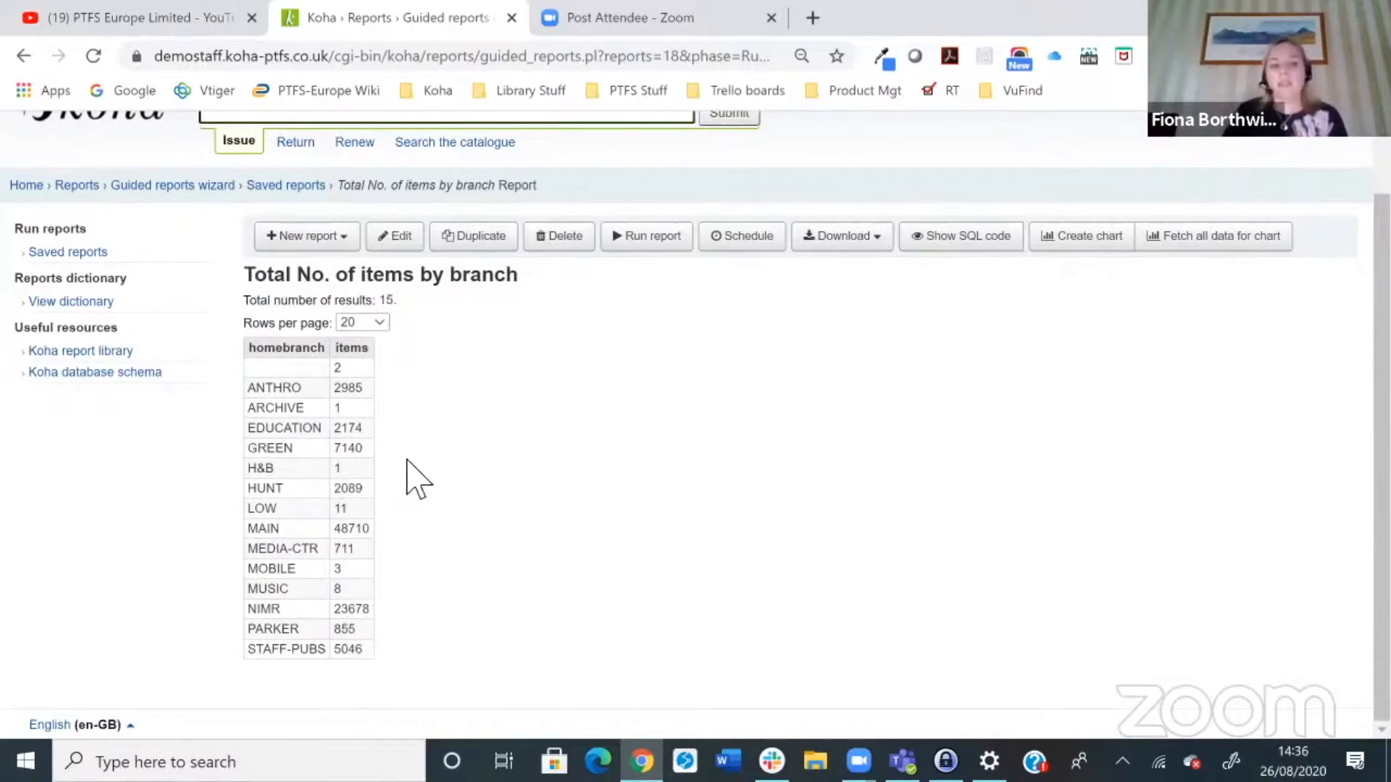
pyautogui.moveTo(333, 531); pyautogui.dragTo(372, 534)
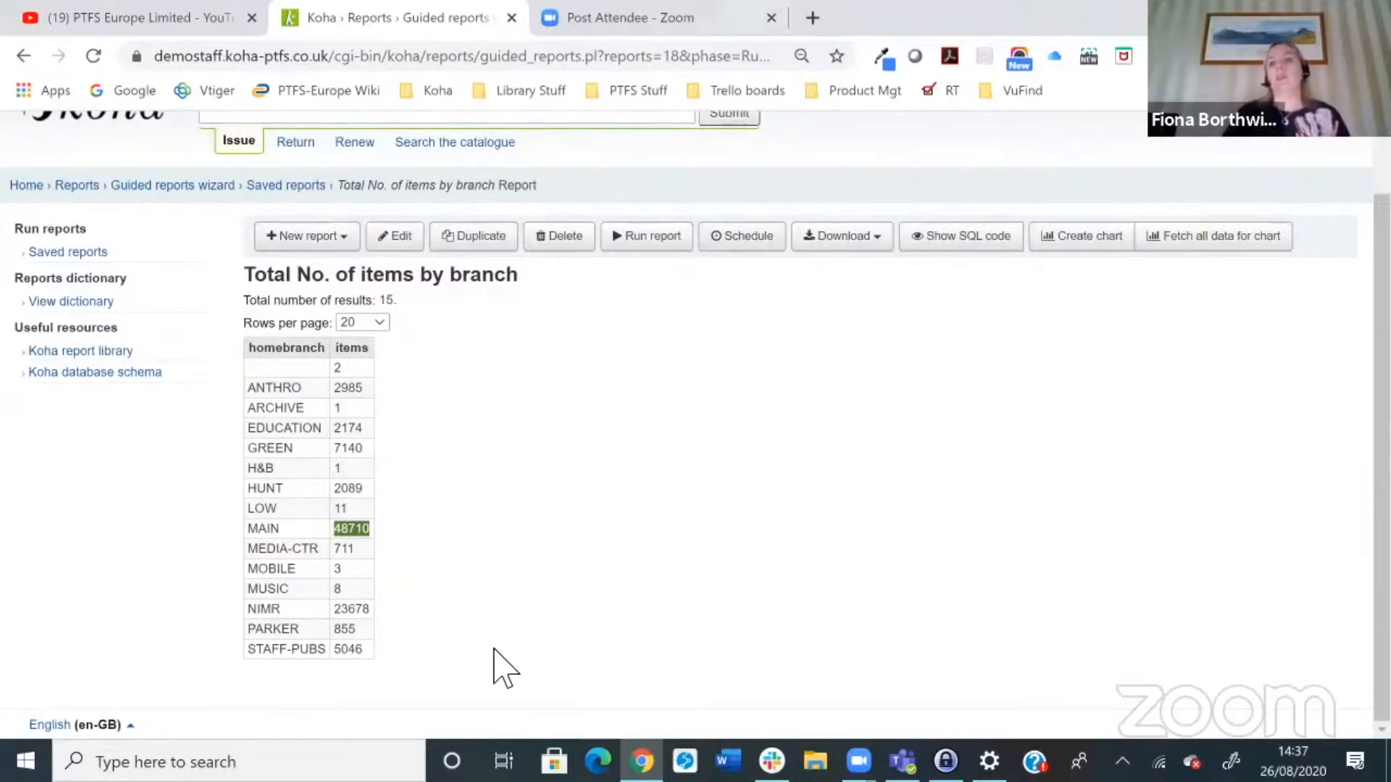
pyautogui.click(1069, 236)
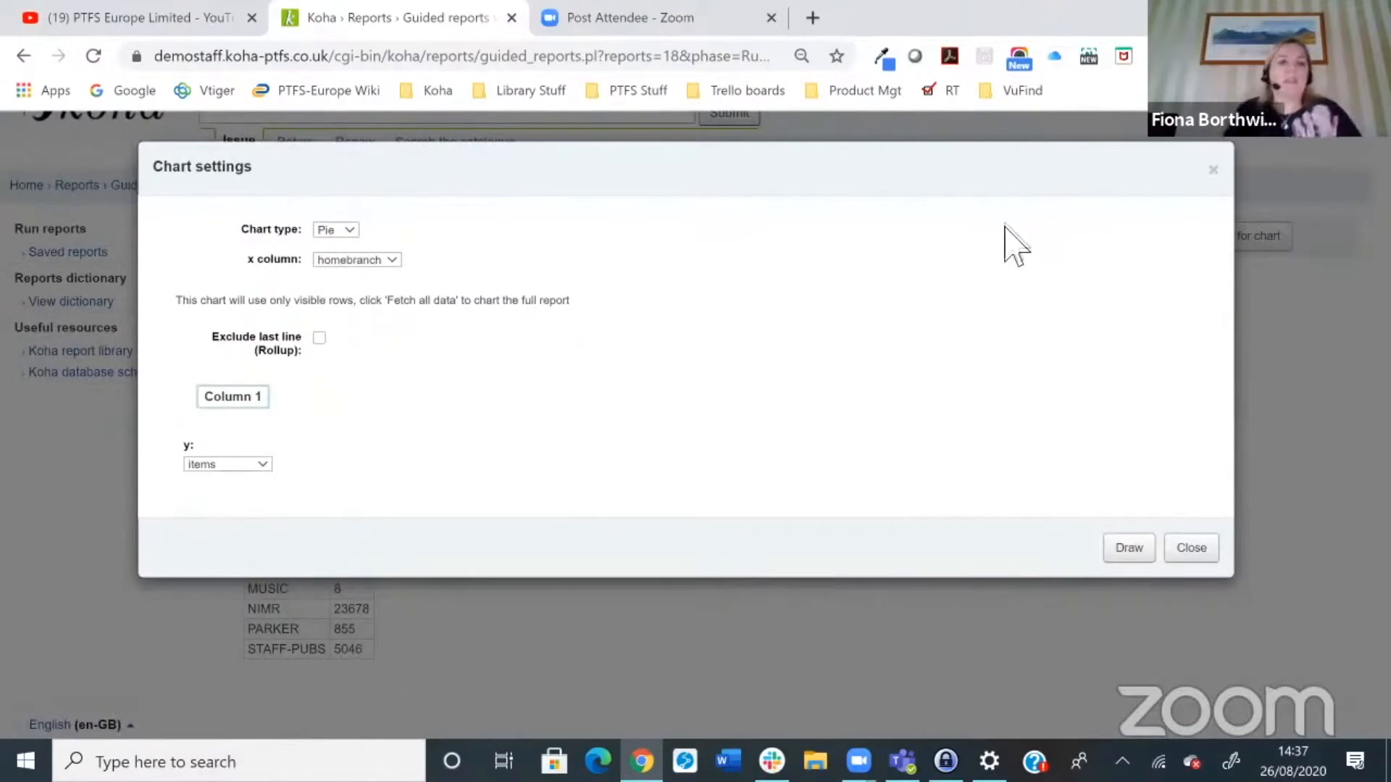
pyautogui.click(325, 231)
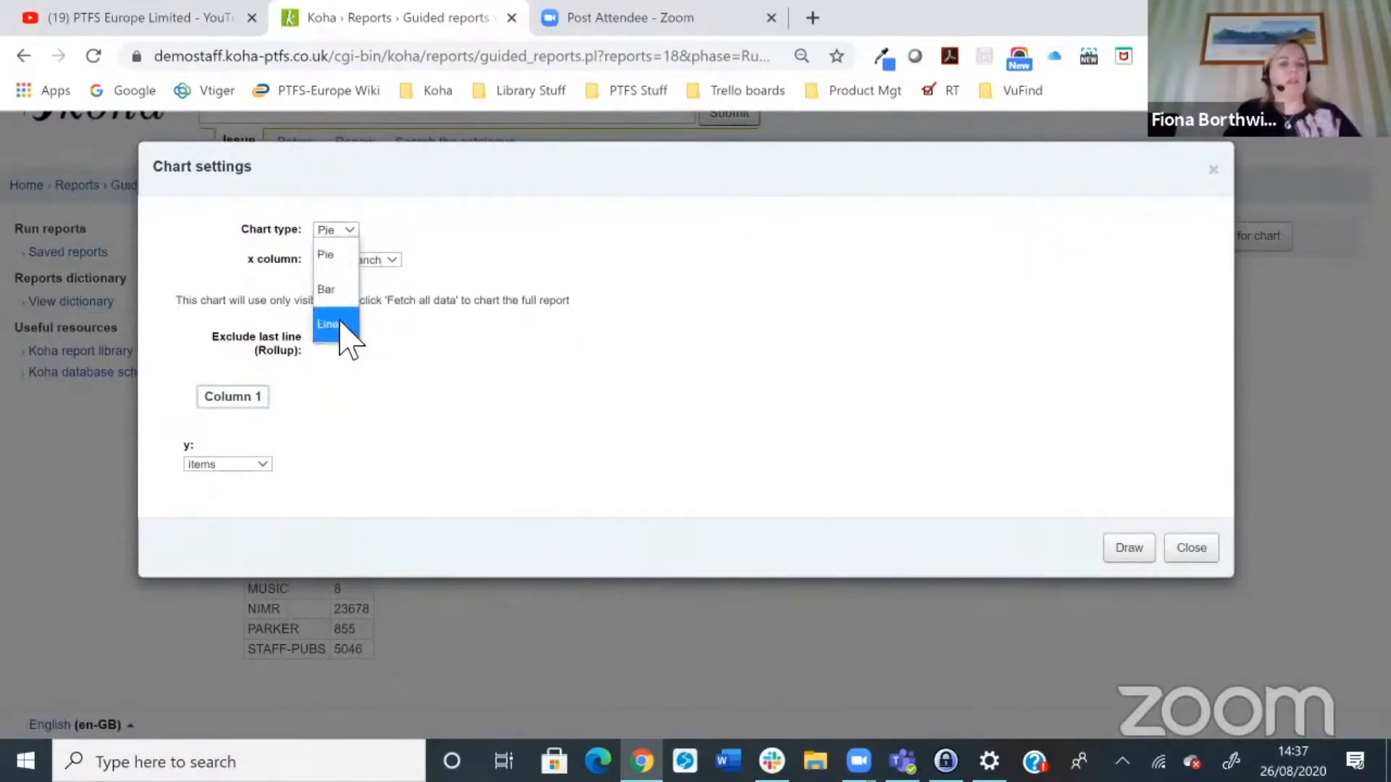
pyautogui.click(433, 337)
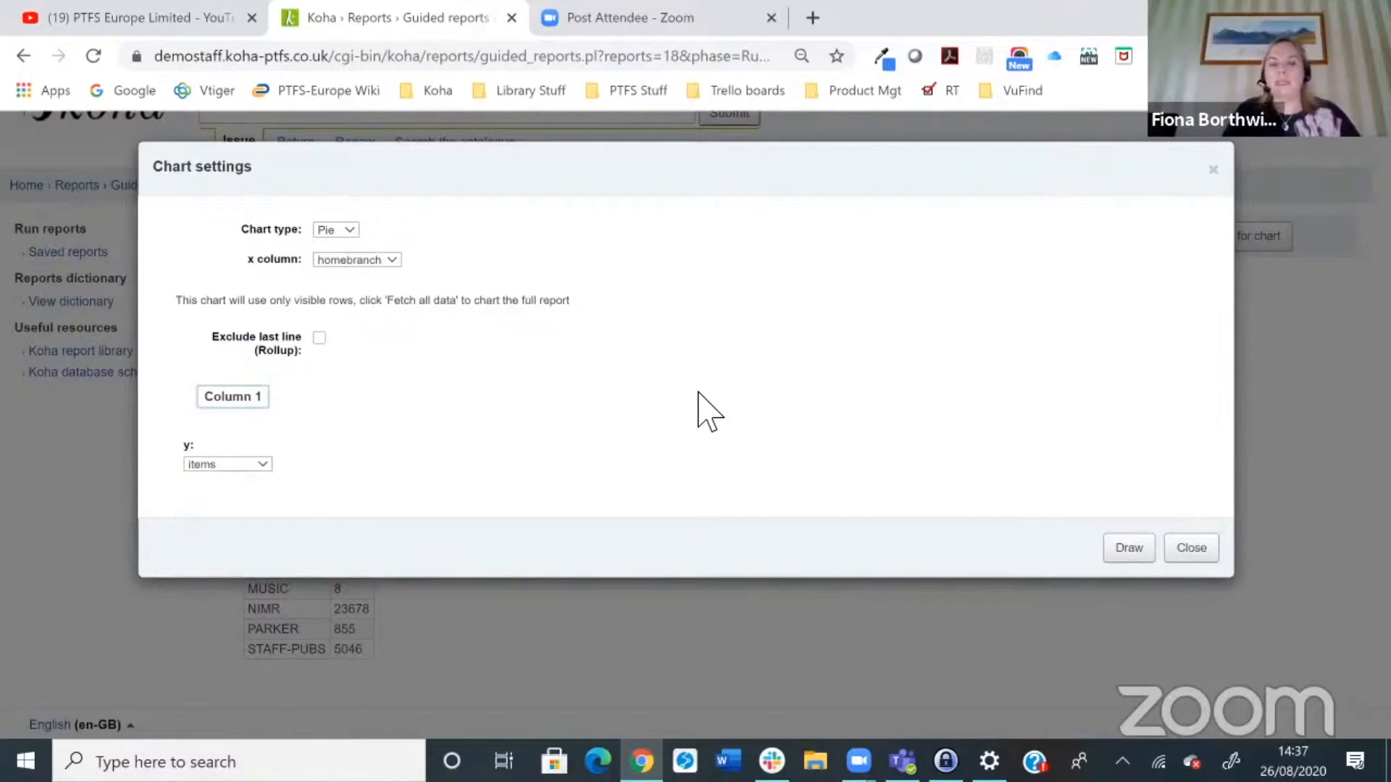
pyautogui.click(1192, 548)
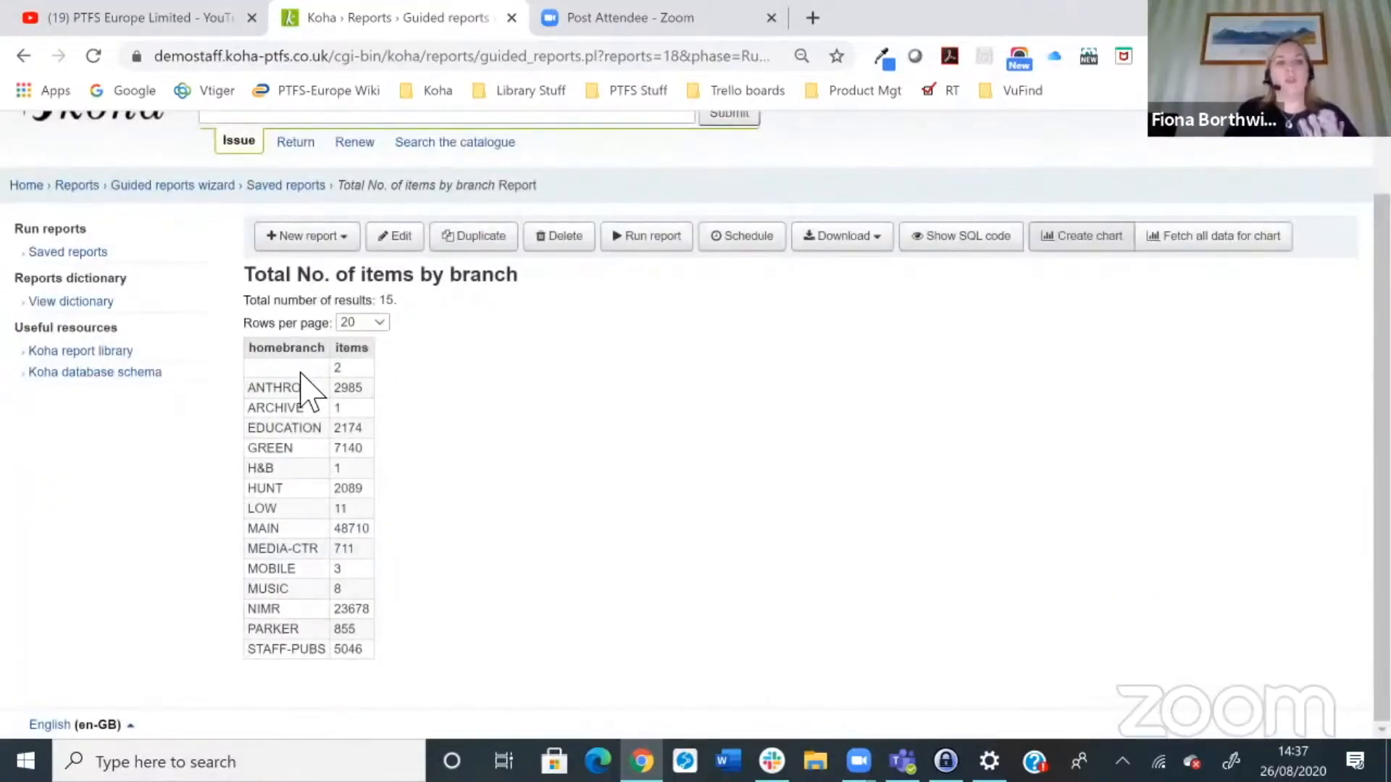
# Step: Draw a pie chart of the report results with homebranch as the x column and items as y
pyautogui.click(1081, 243)
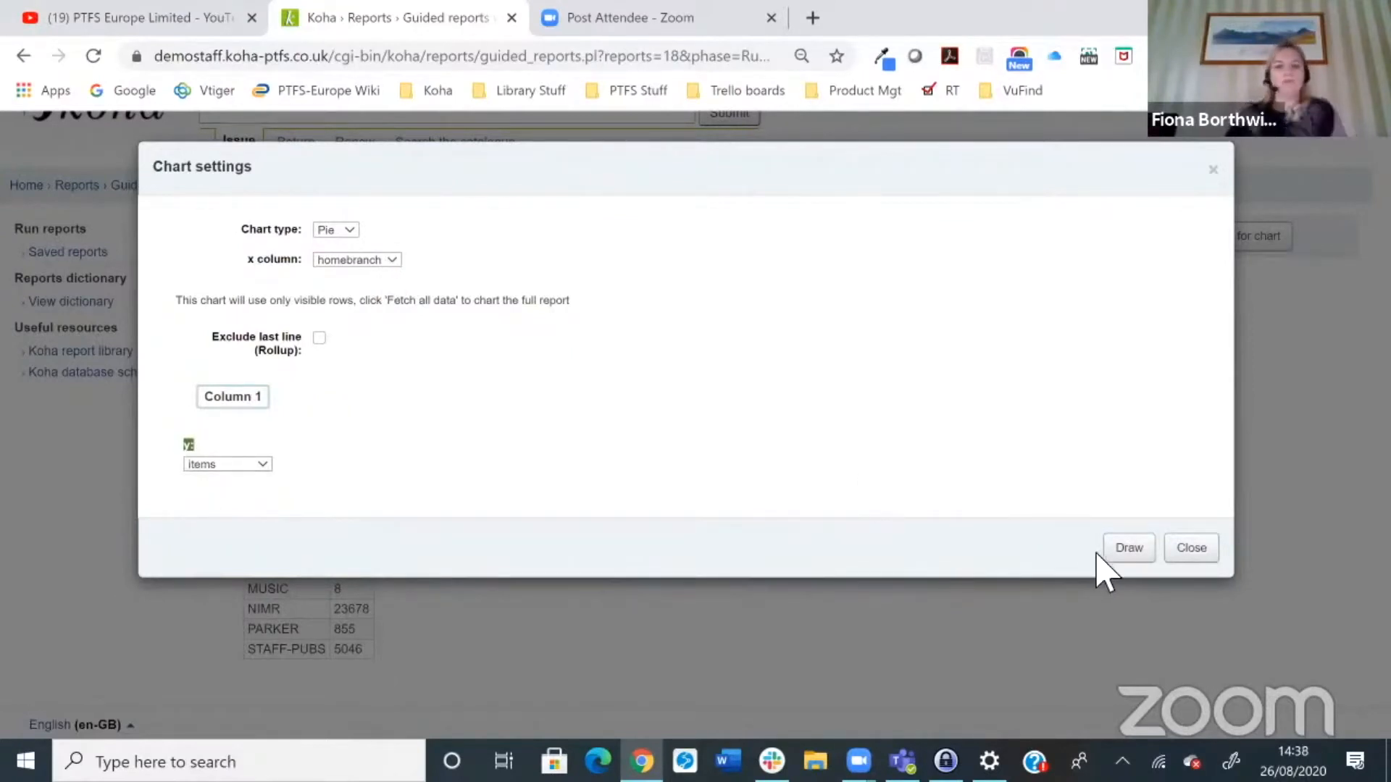
pyautogui.click(1140, 542)
pyautogui.click(1138, 547)
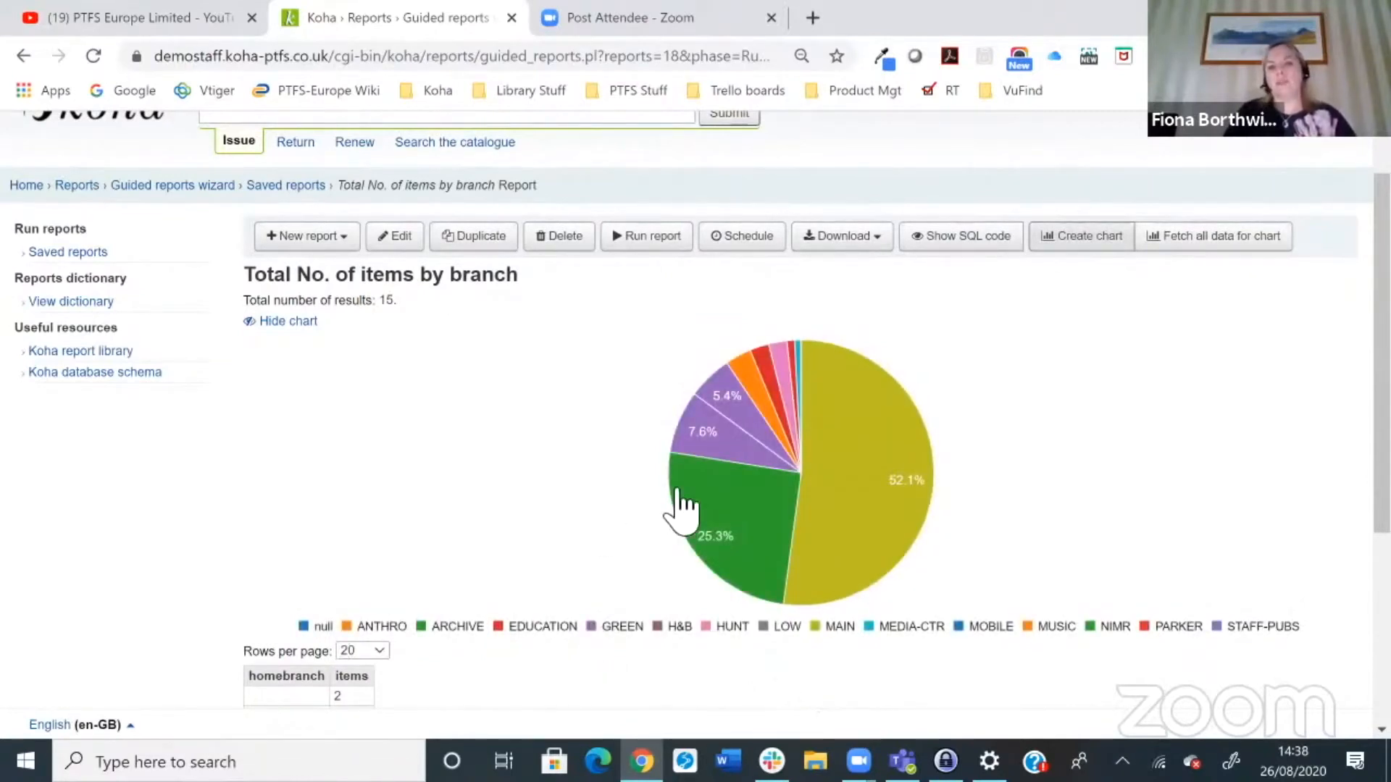
# Step: Redraw the report chart as a Bar chart type
pyautogui.moveTo(689, 507)
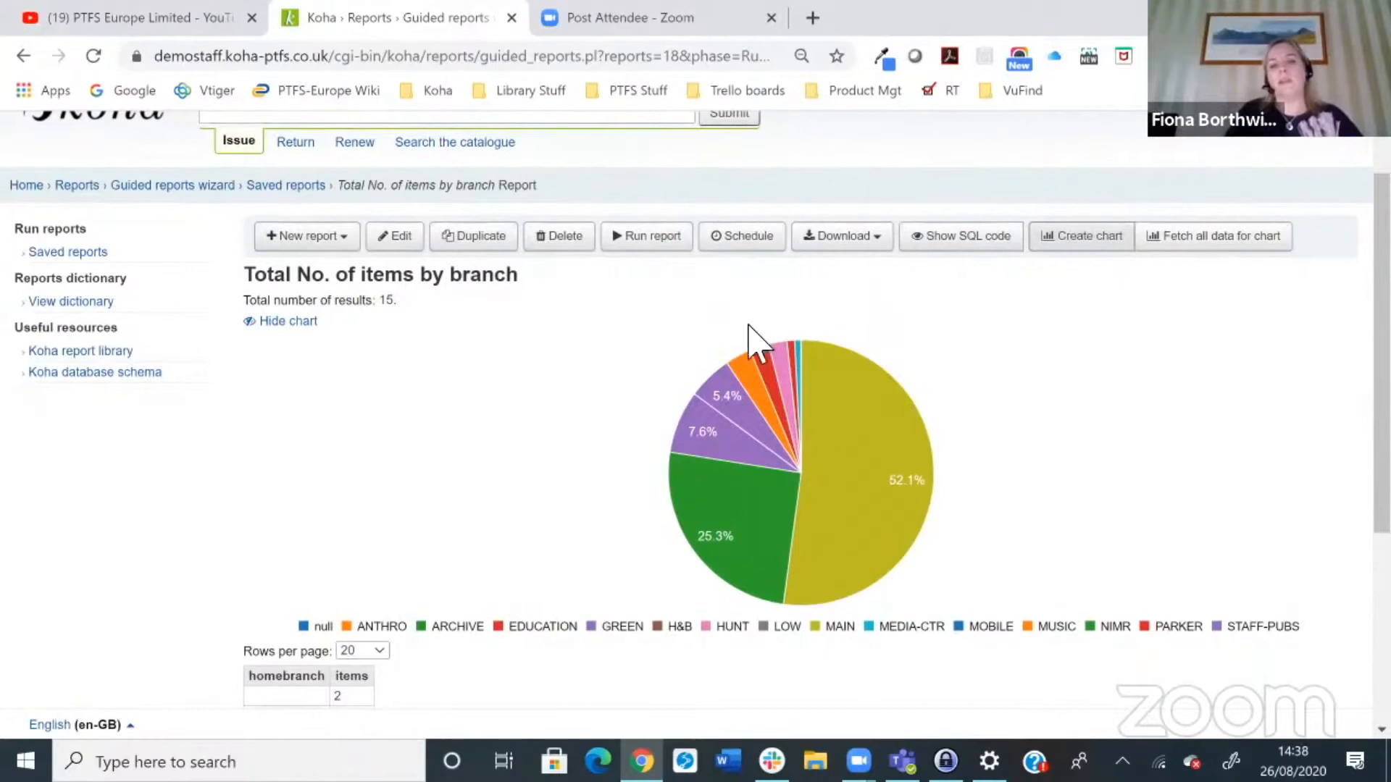
pyautogui.moveTo(750, 384)
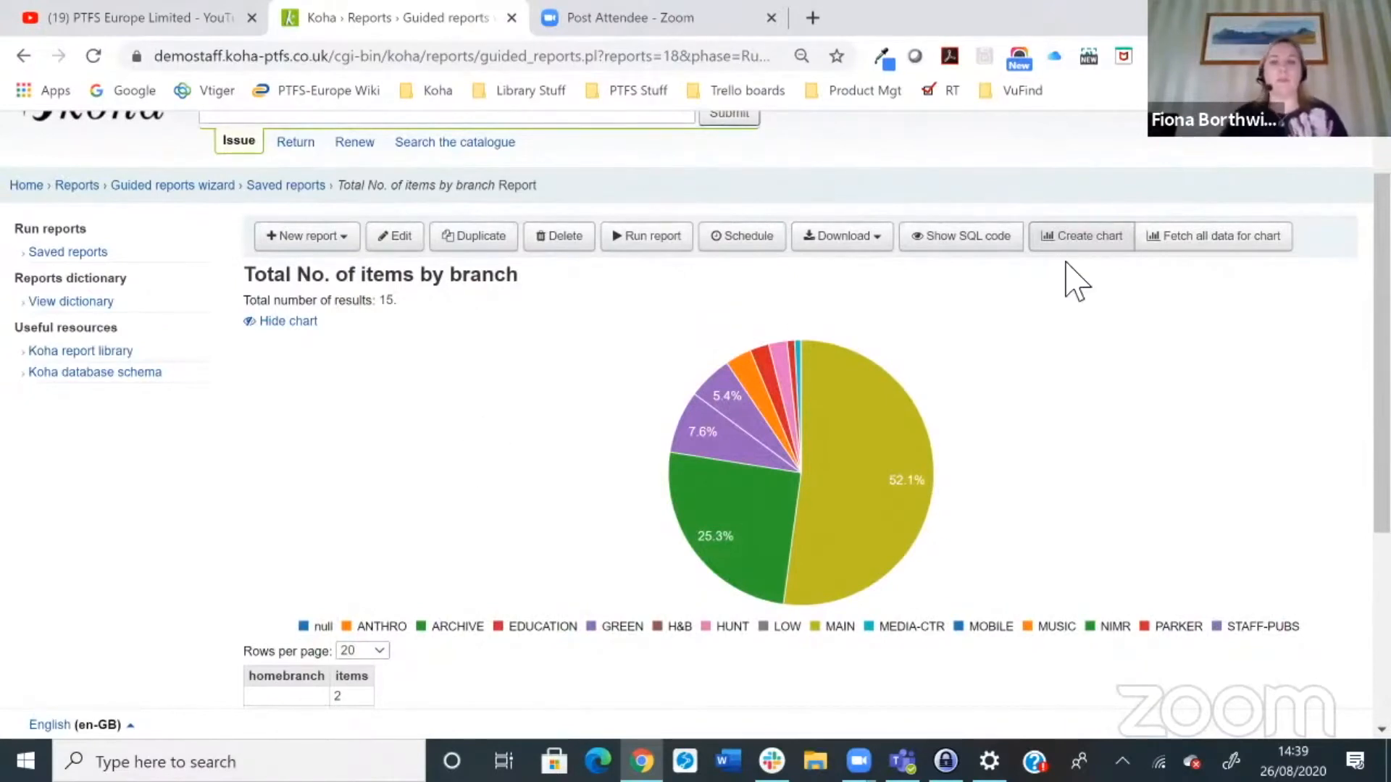
pyautogui.click(1084, 233)
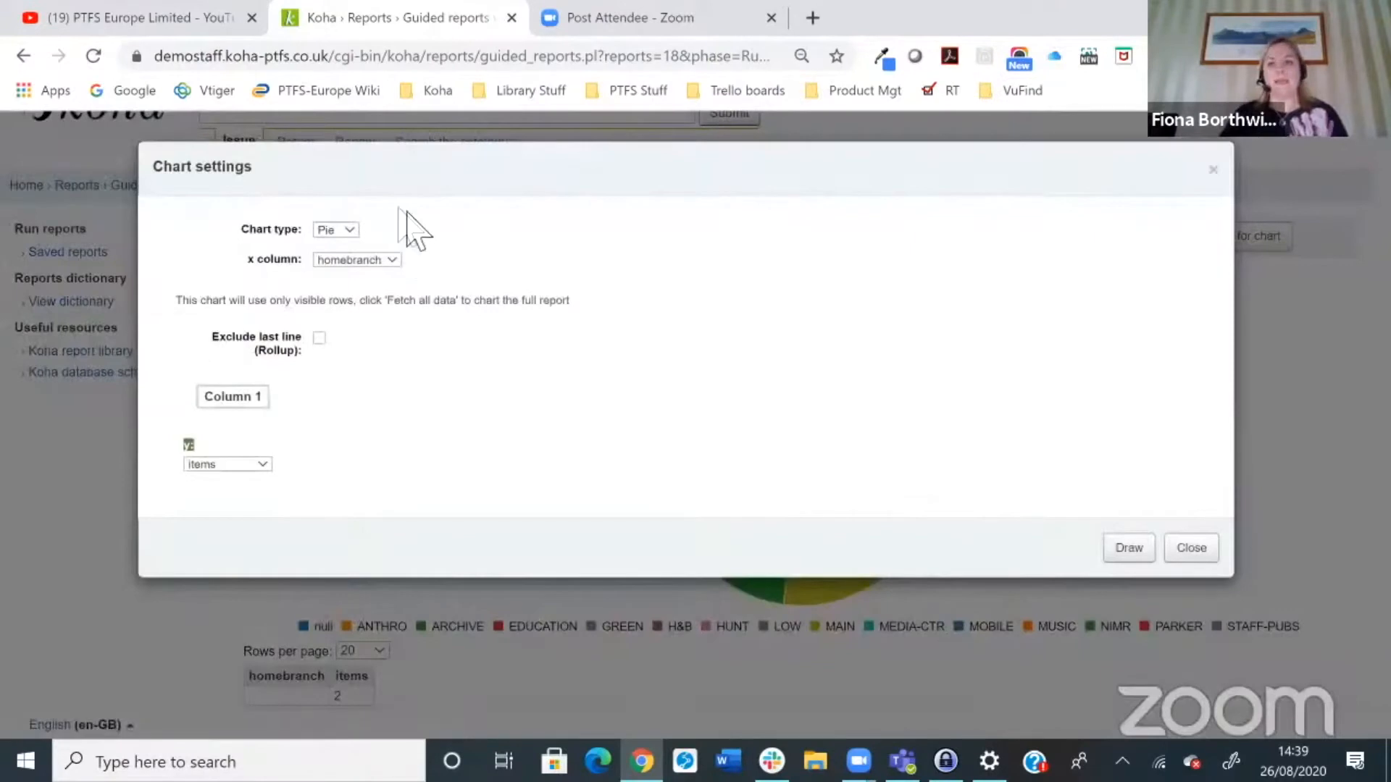
pyautogui.click(349, 230)
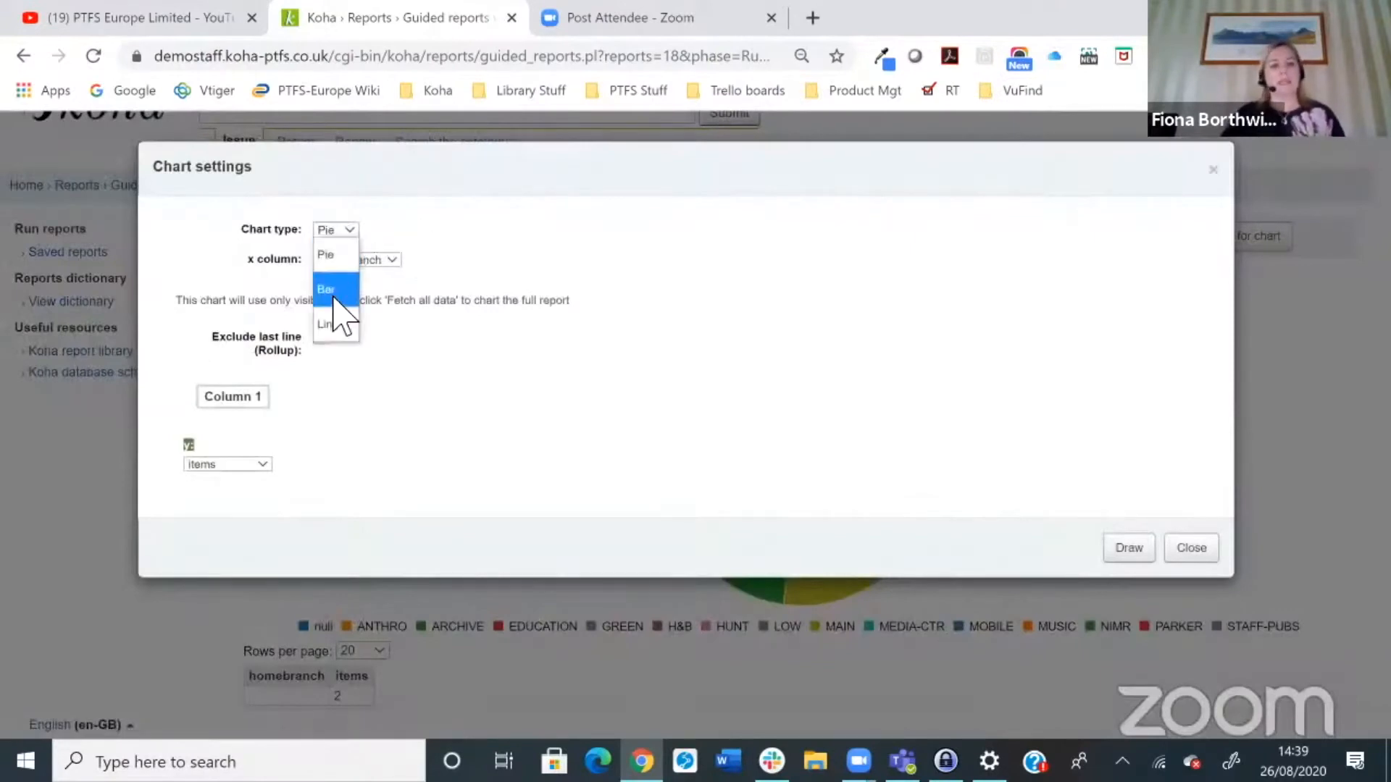
pyautogui.click(333, 296)
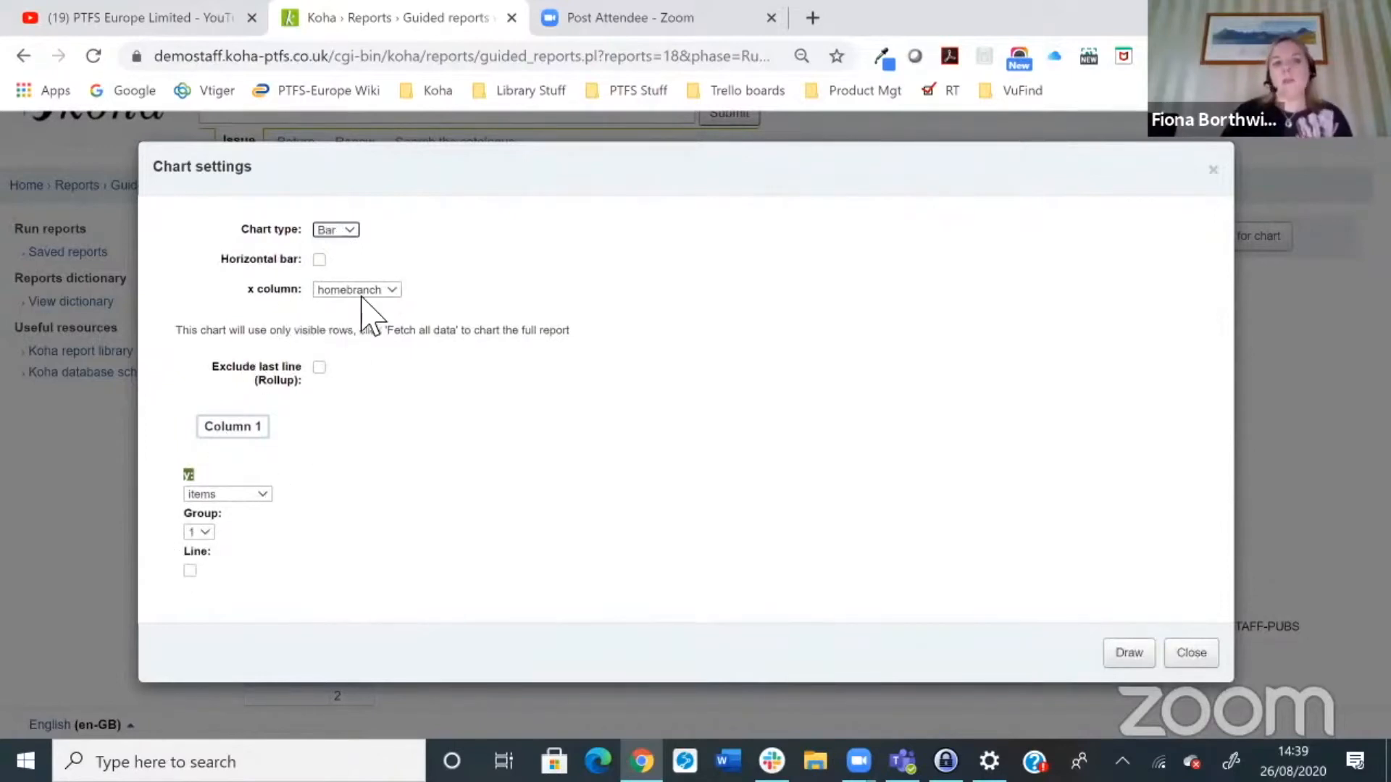
pyautogui.click(1135, 659)
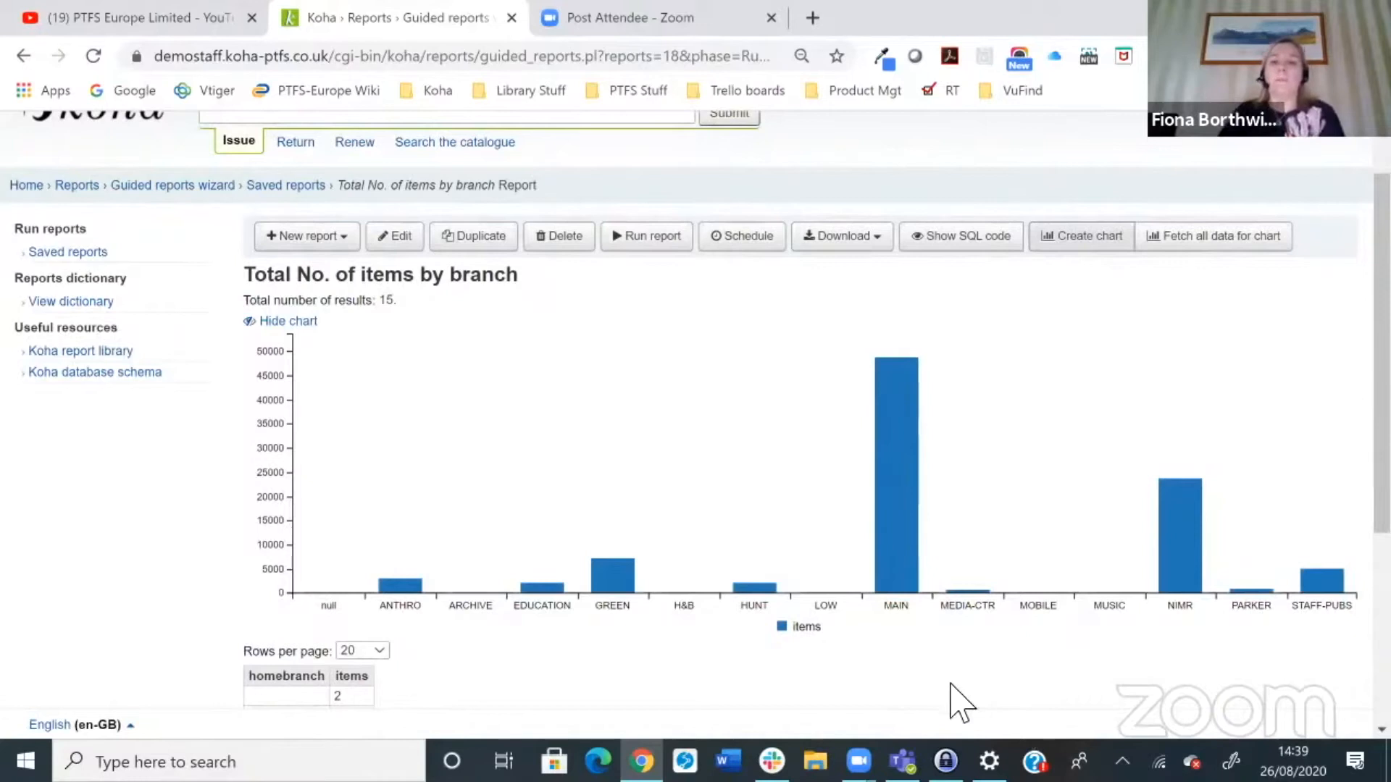
# Step: Examine the bar chart's values and the results table beneath it
pyautogui.moveTo(898, 383)
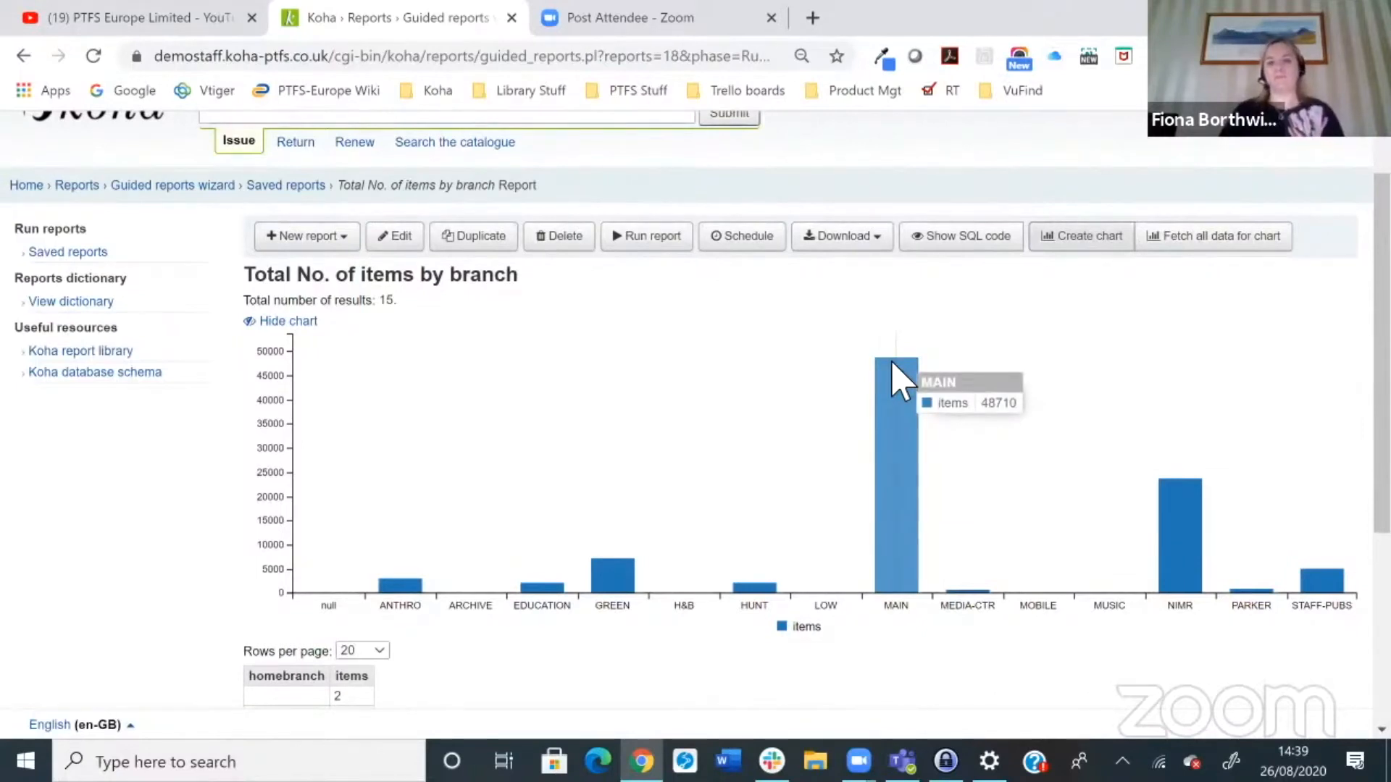
pyautogui.scroll(-2, 900, 558)
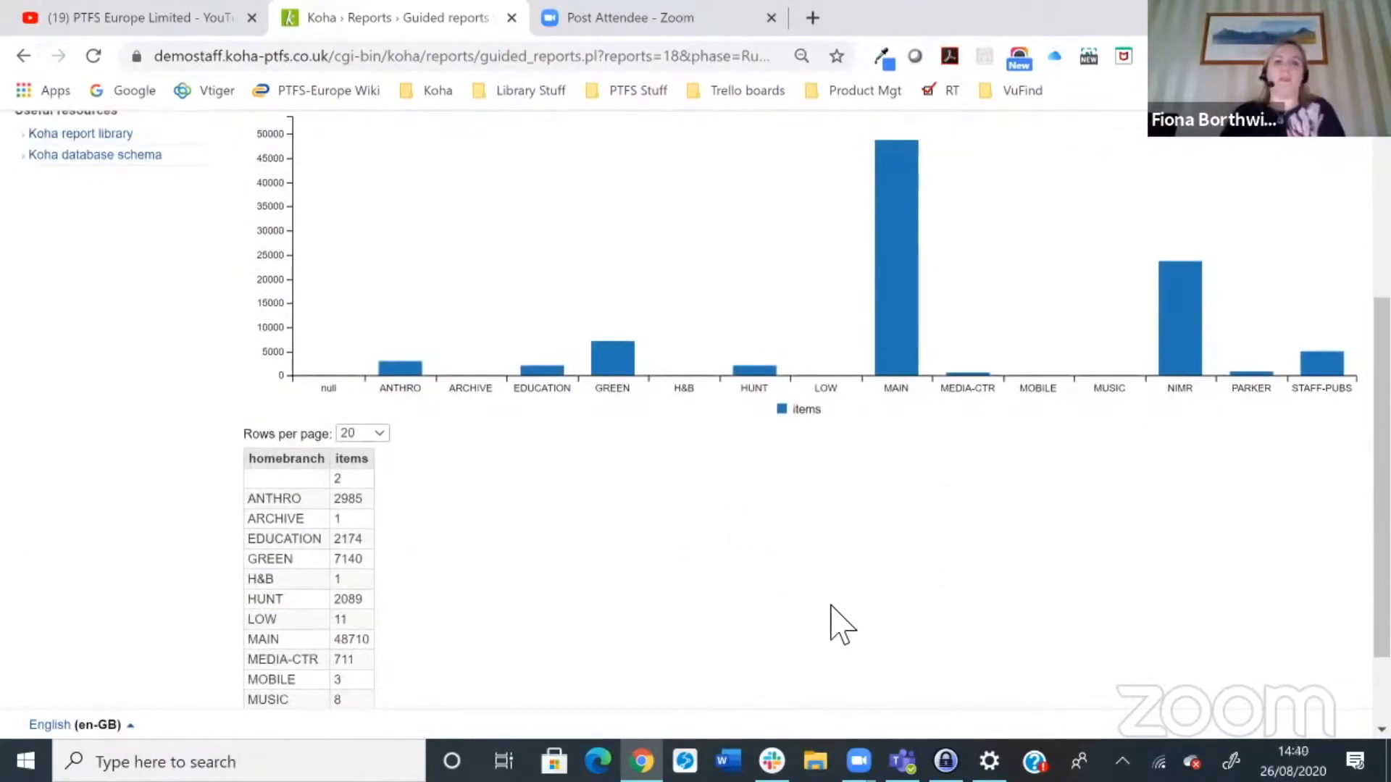
pyautogui.scroll(2, 862, 636)
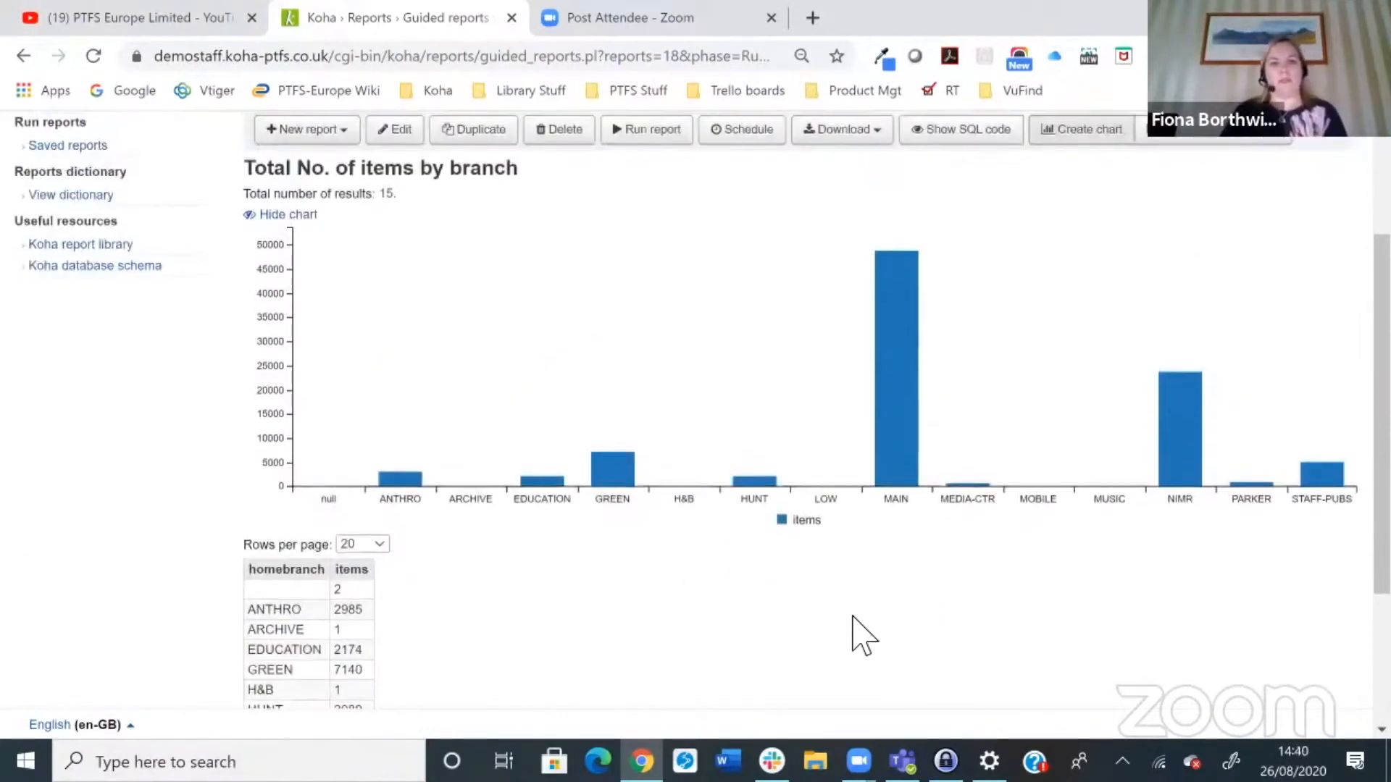
pyautogui.scroll(2, 862, 636)
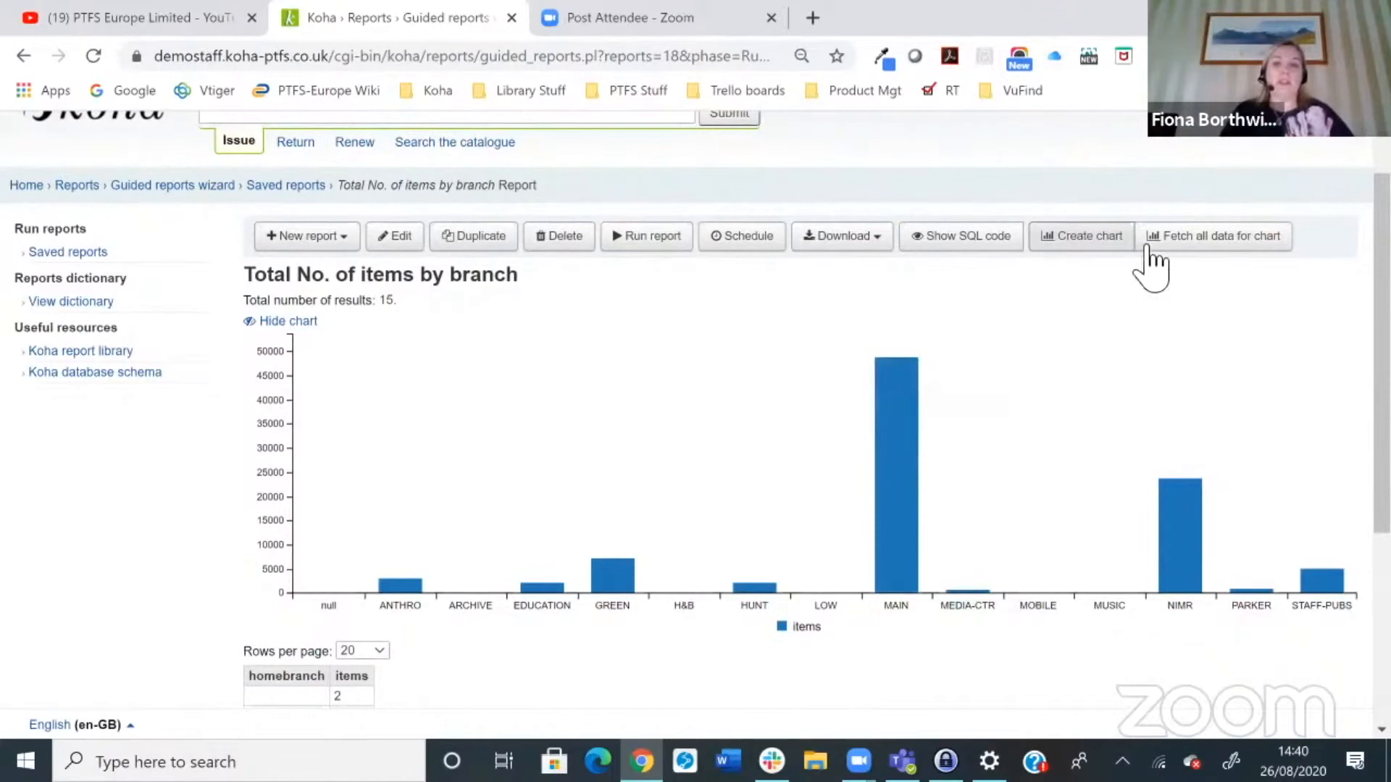
# Step: Redraw the bar chart with the Horizontal bar option enabled
pyautogui.click(1104, 235)
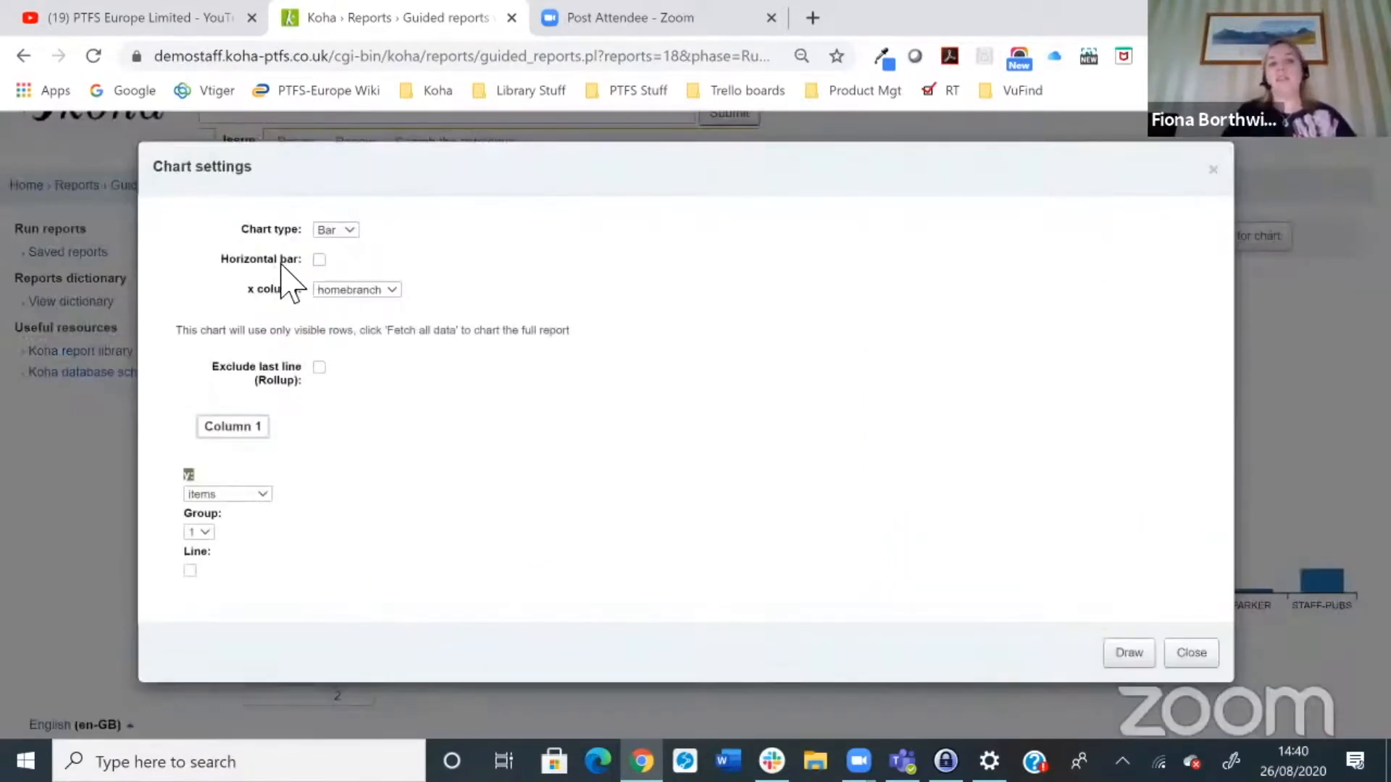
pyautogui.click(319, 259)
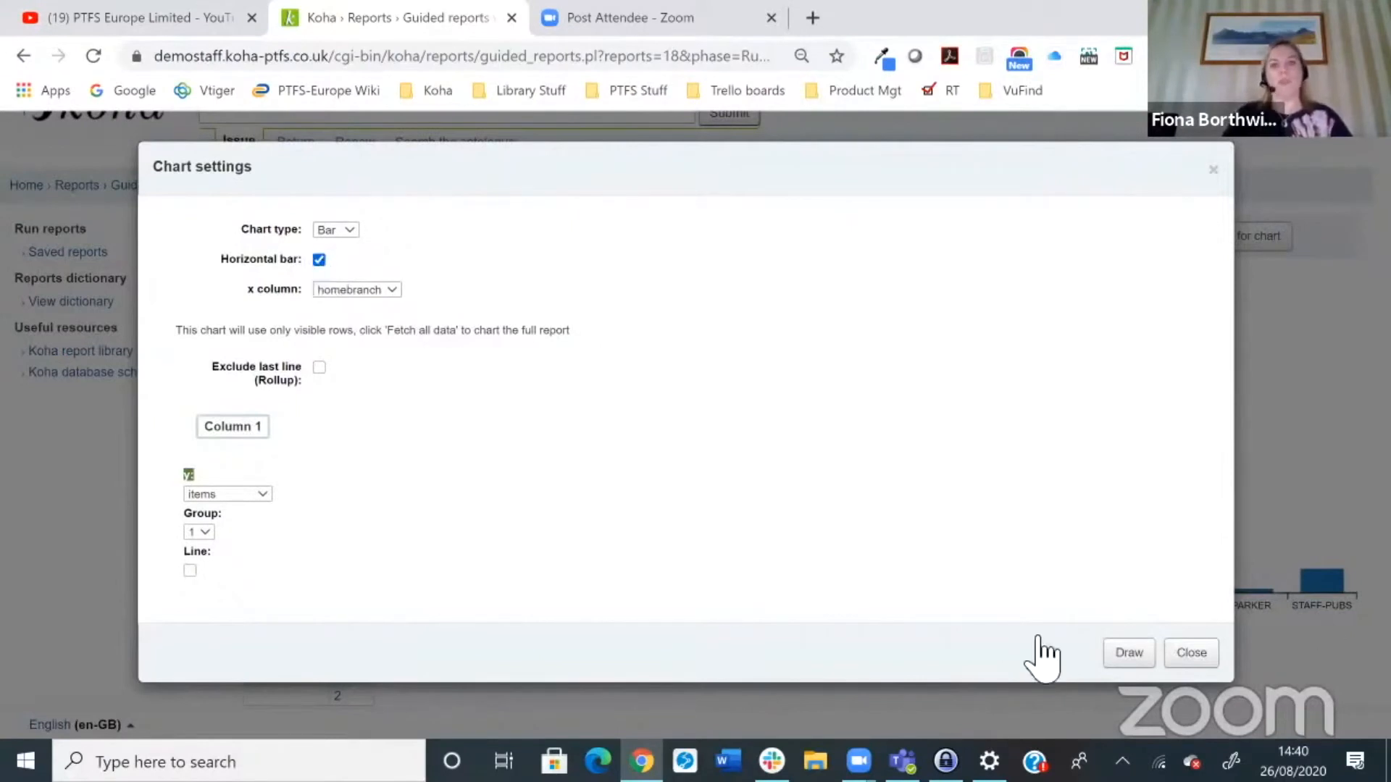
pyautogui.click(1127, 652)
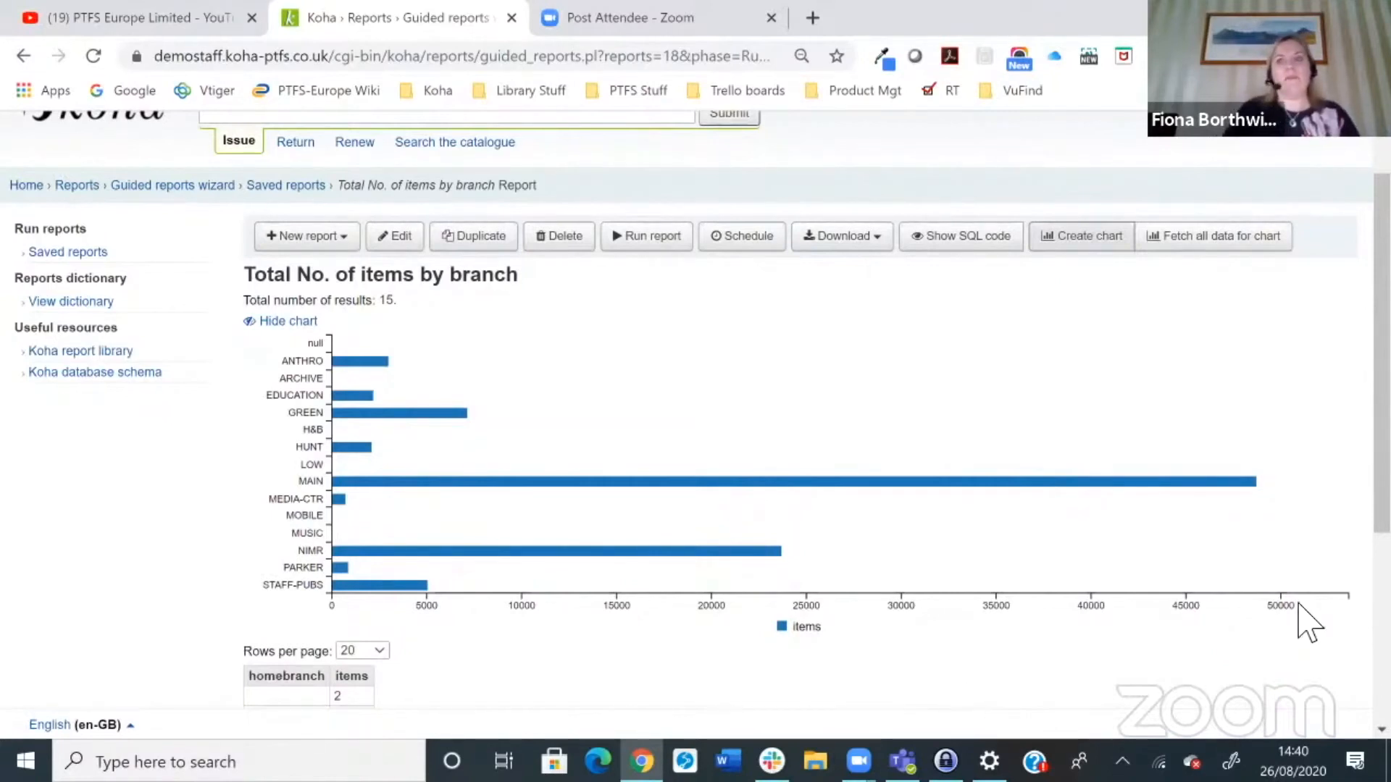
# Step: Redraw the report chart as a Line chart type
pyautogui.click(1098, 245)
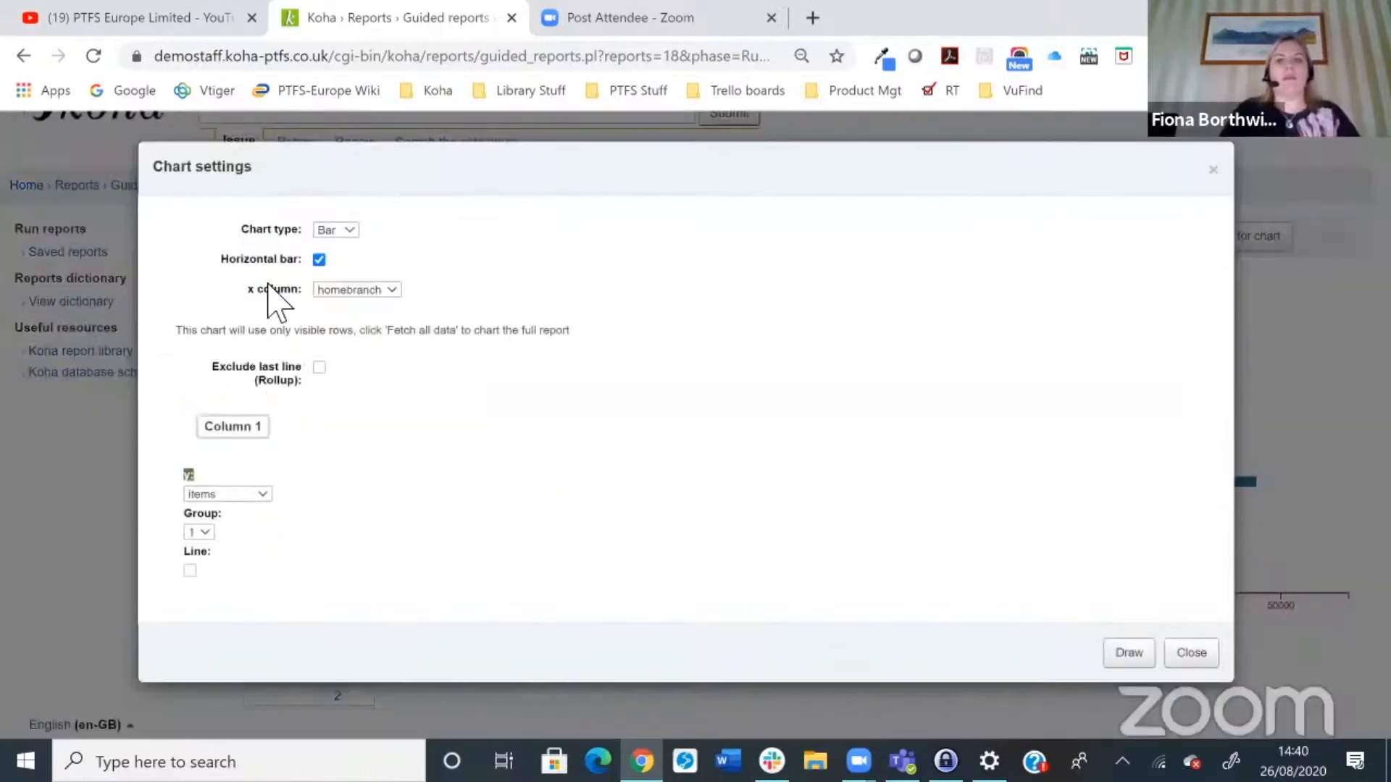
pyautogui.click(352, 230)
pyautogui.click(324, 319)
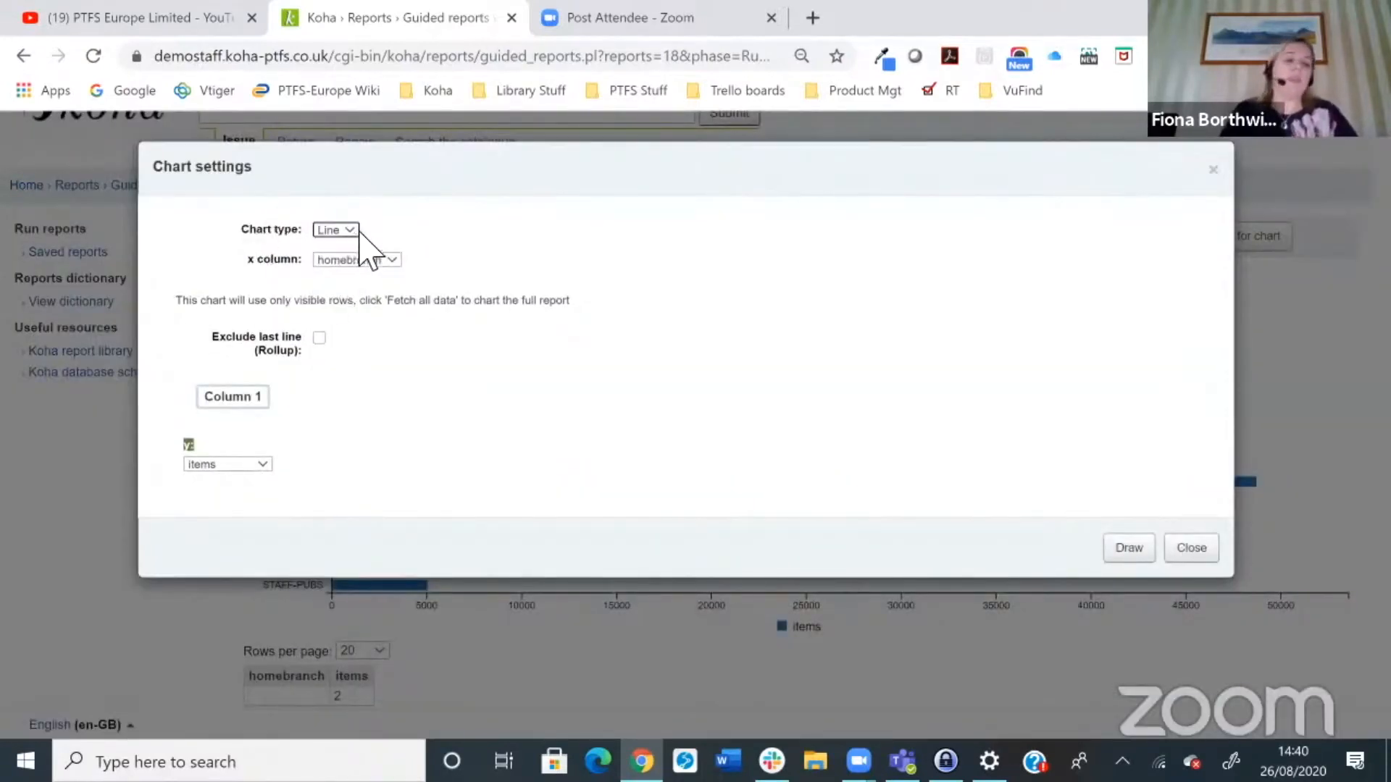
pyautogui.click(1119, 563)
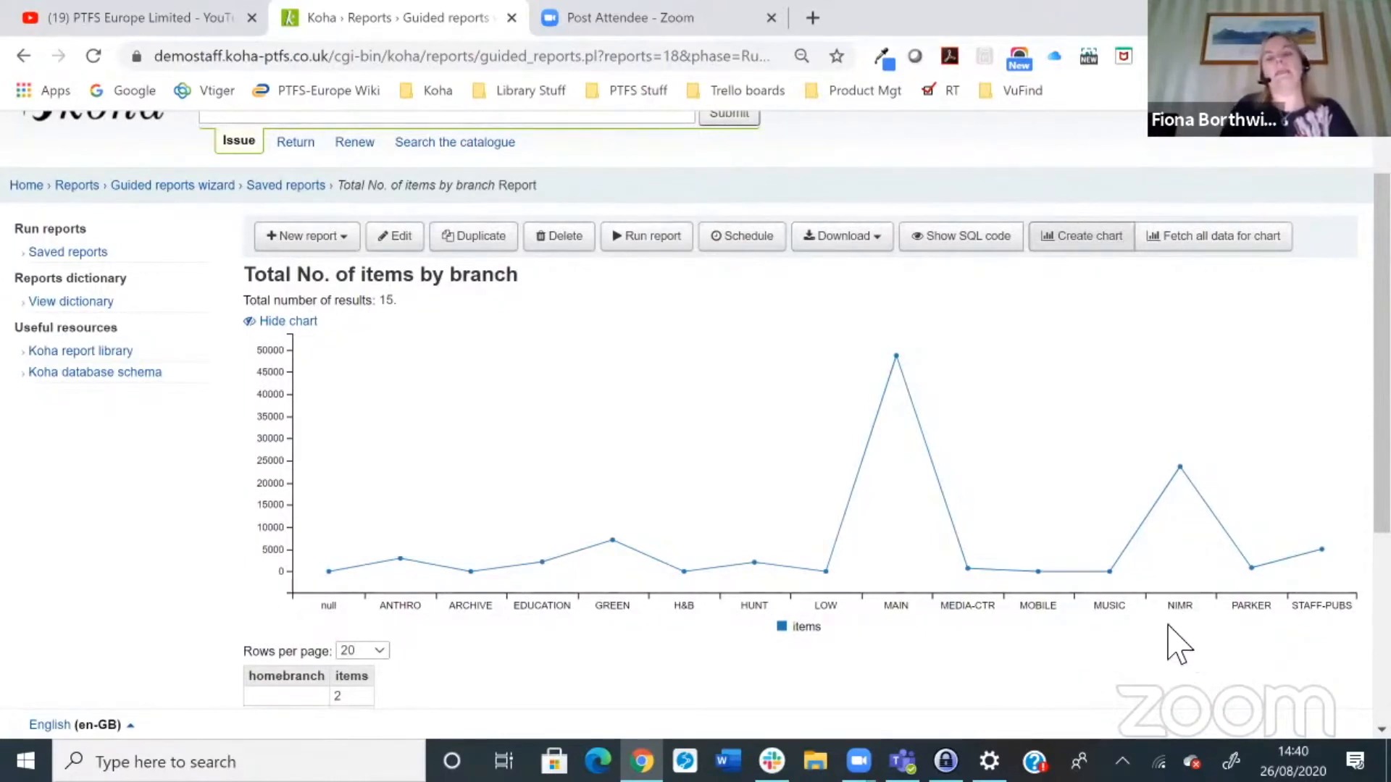
# Step: Open the report's download options to review the available export formats
pyautogui.click(833, 237)
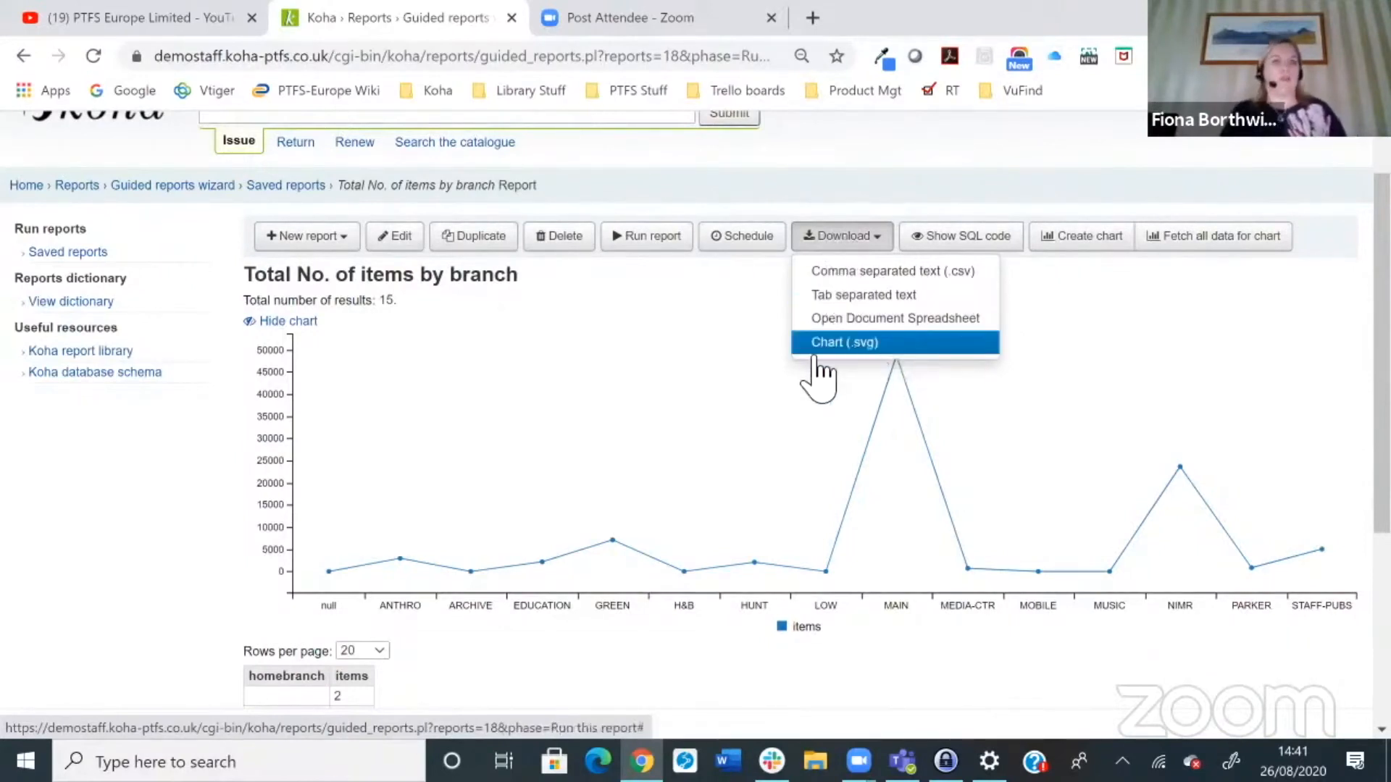
pyautogui.click(177, 522)
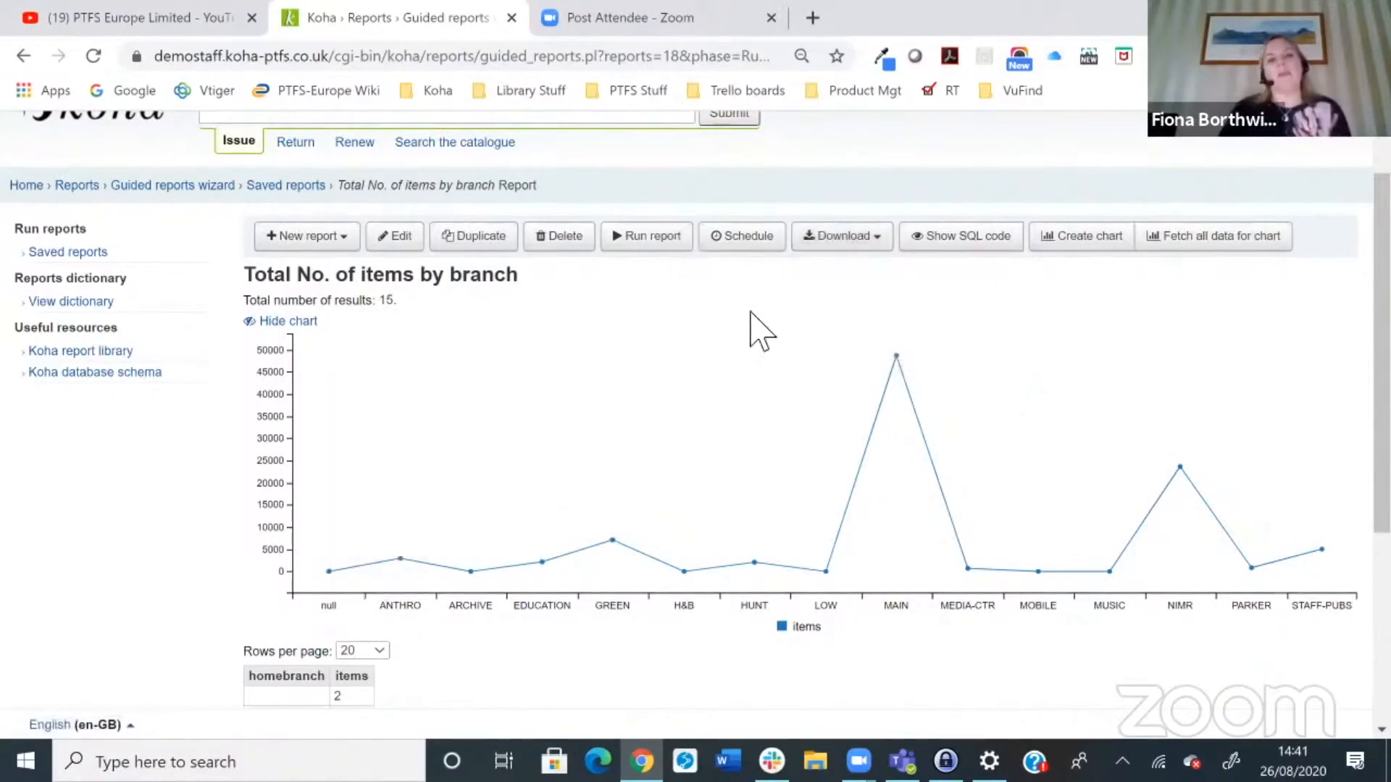
# Step: Return to the saved reports list and browse the Circulation reports
pyautogui.scroll(1, 243, 440)
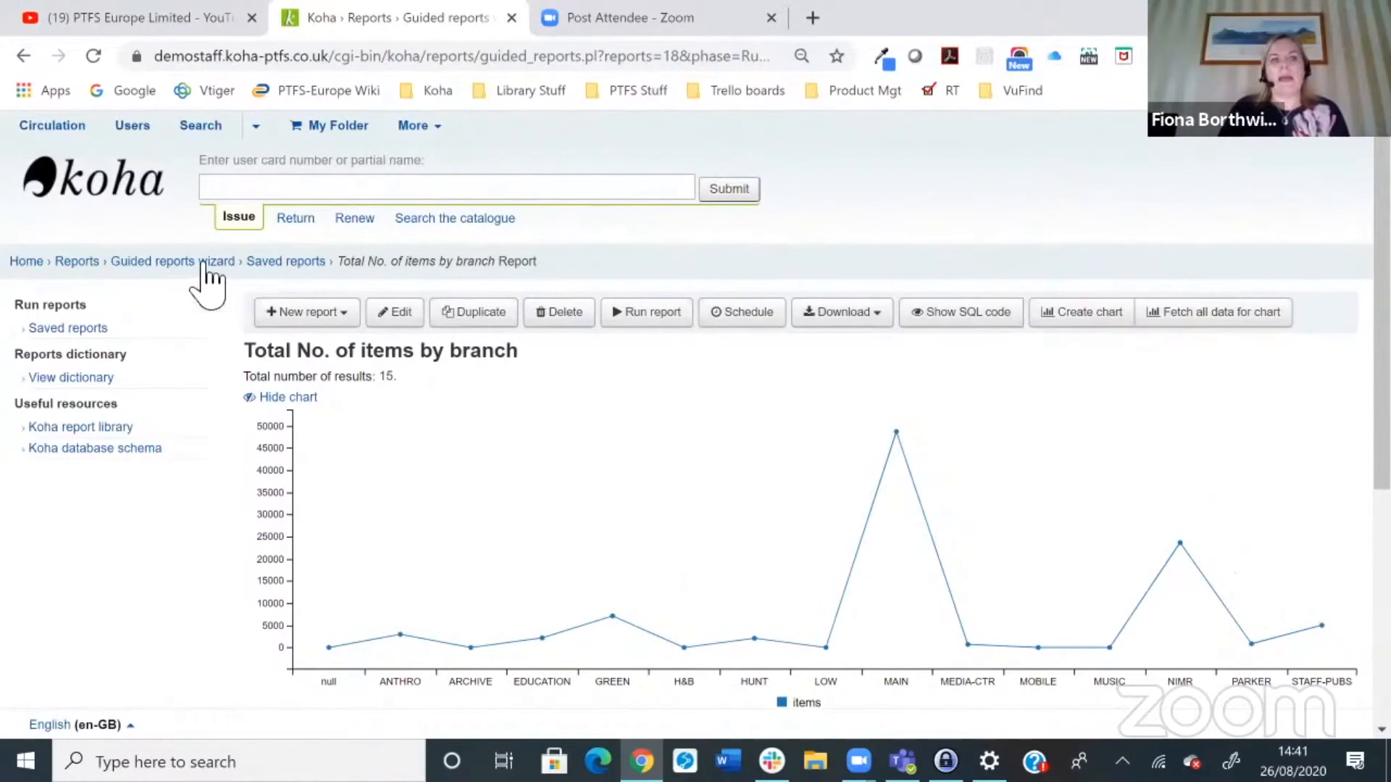
pyautogui.click(279, 262)
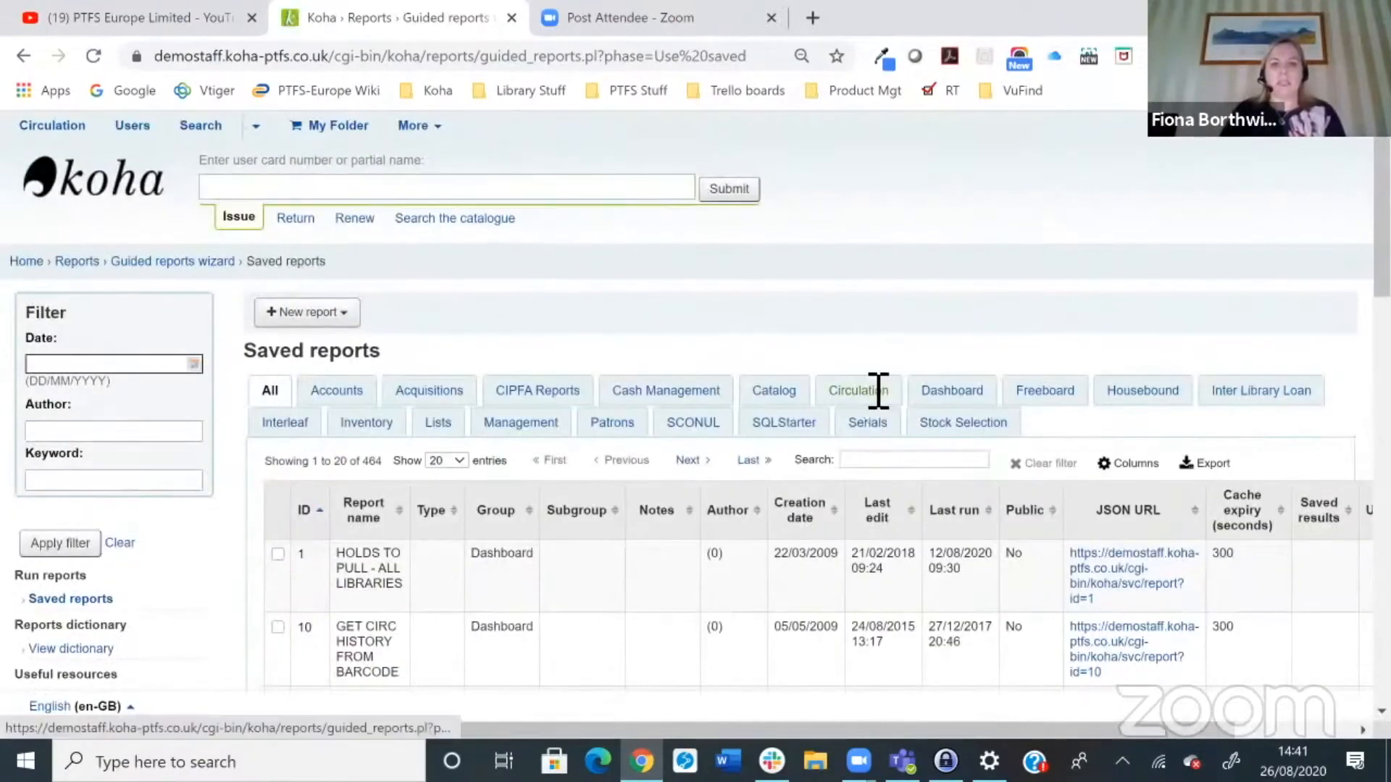
pyautogui.click(876, 392)
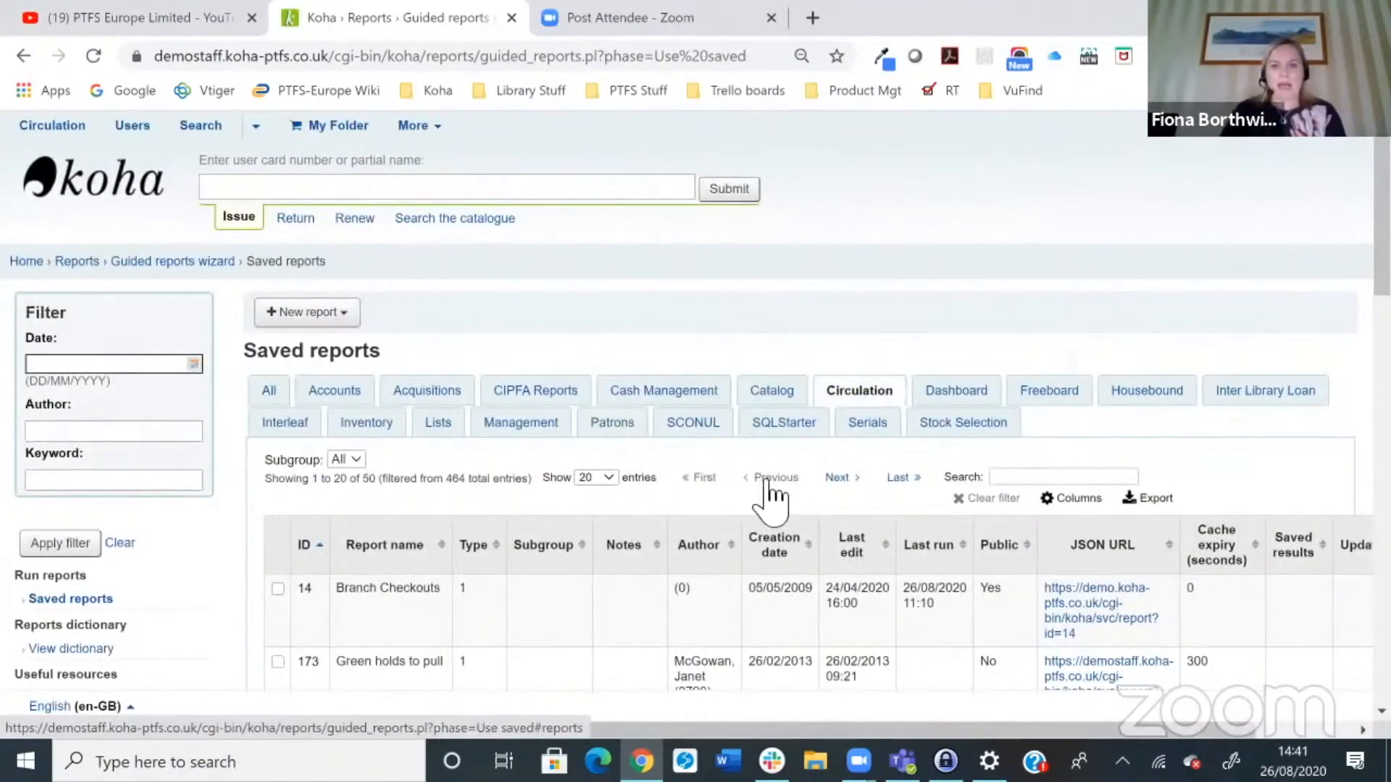
pyautogui.click(840, 479)
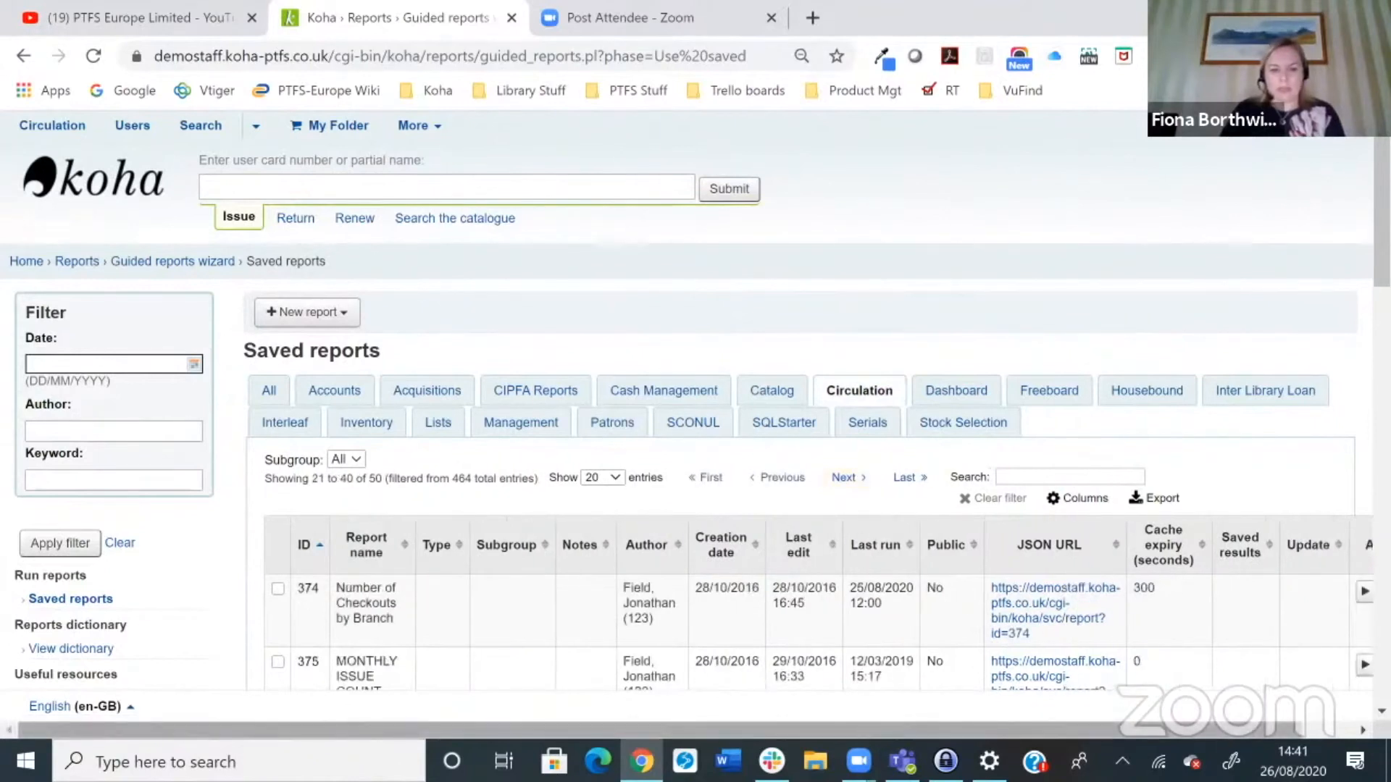
# Step: Search the Circulation reports for branch and run the Branch Checkouts report
pyautogui.click(1066, 475)
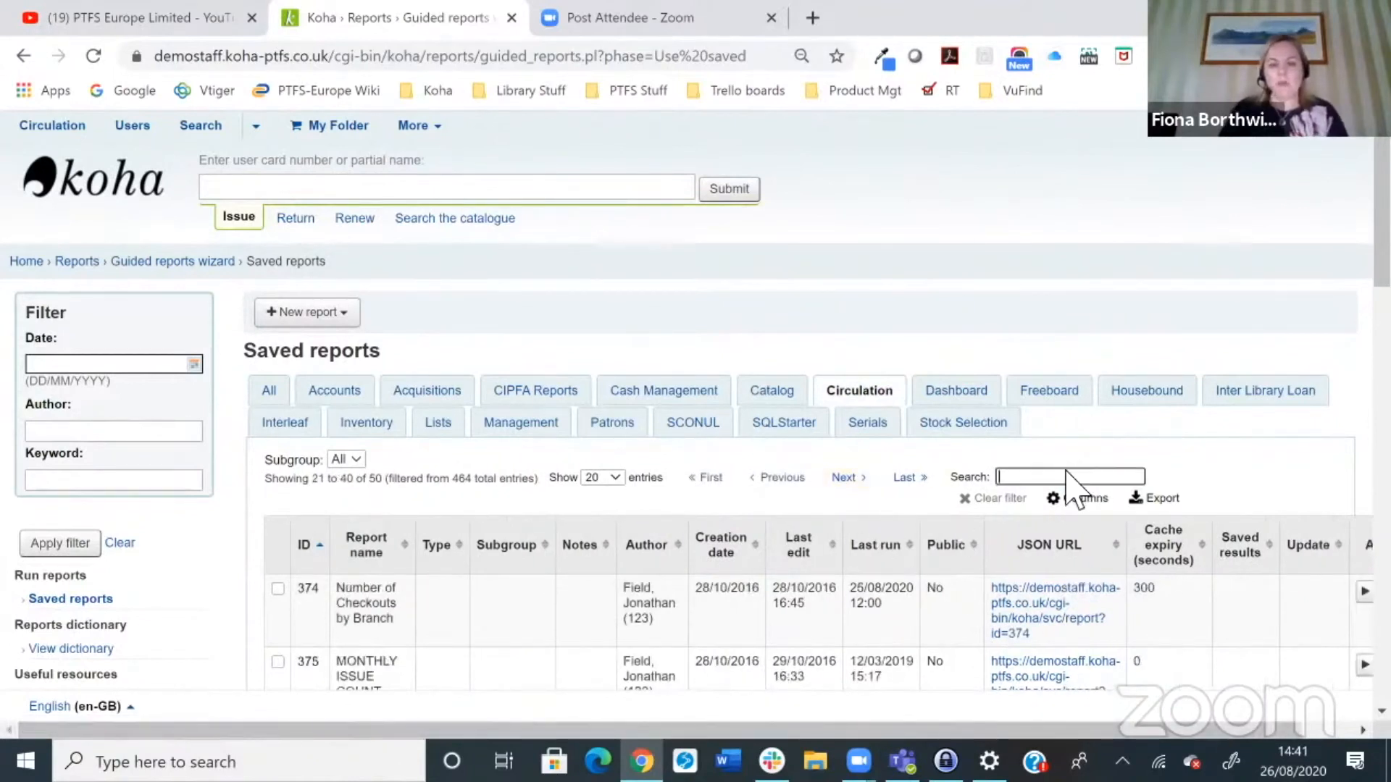
pyautogui.write('anch')
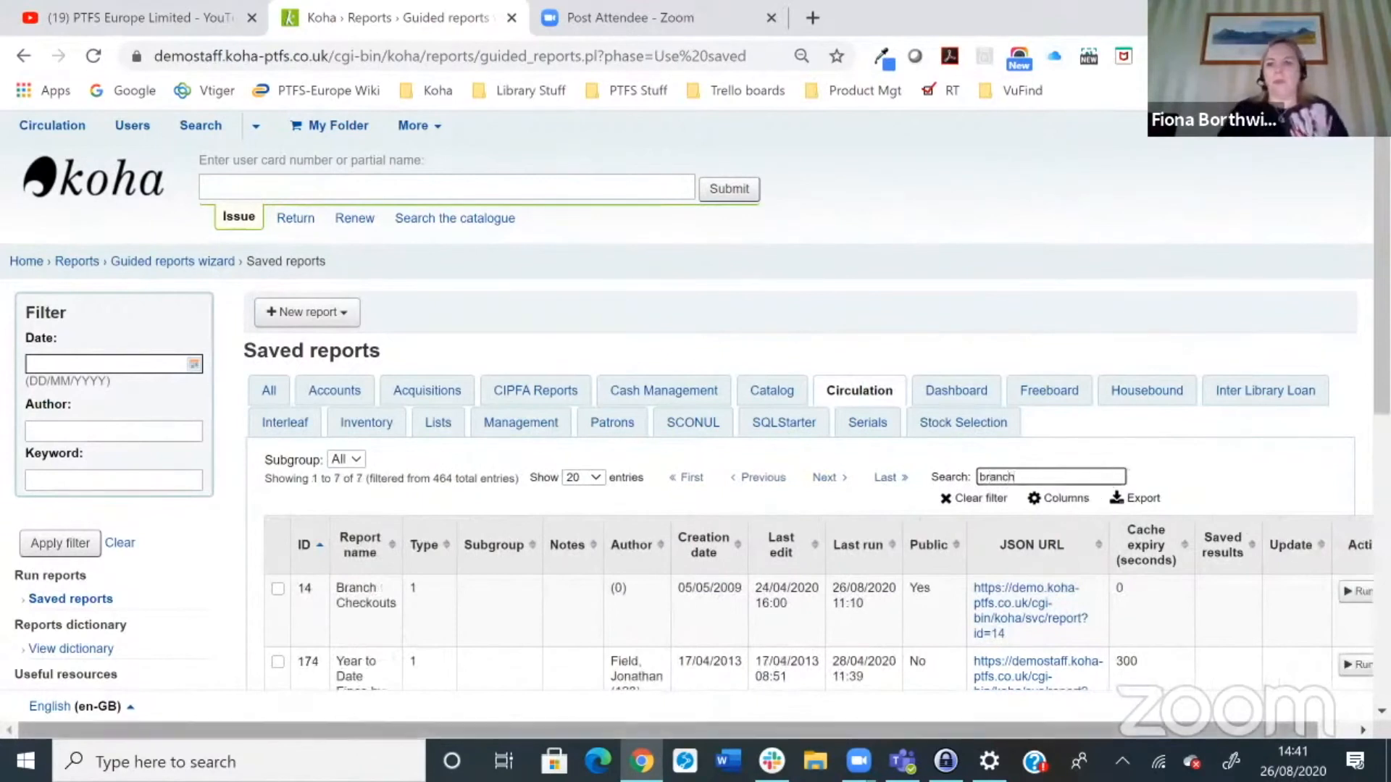
pyautogui.hscroll(1, 686, 427)
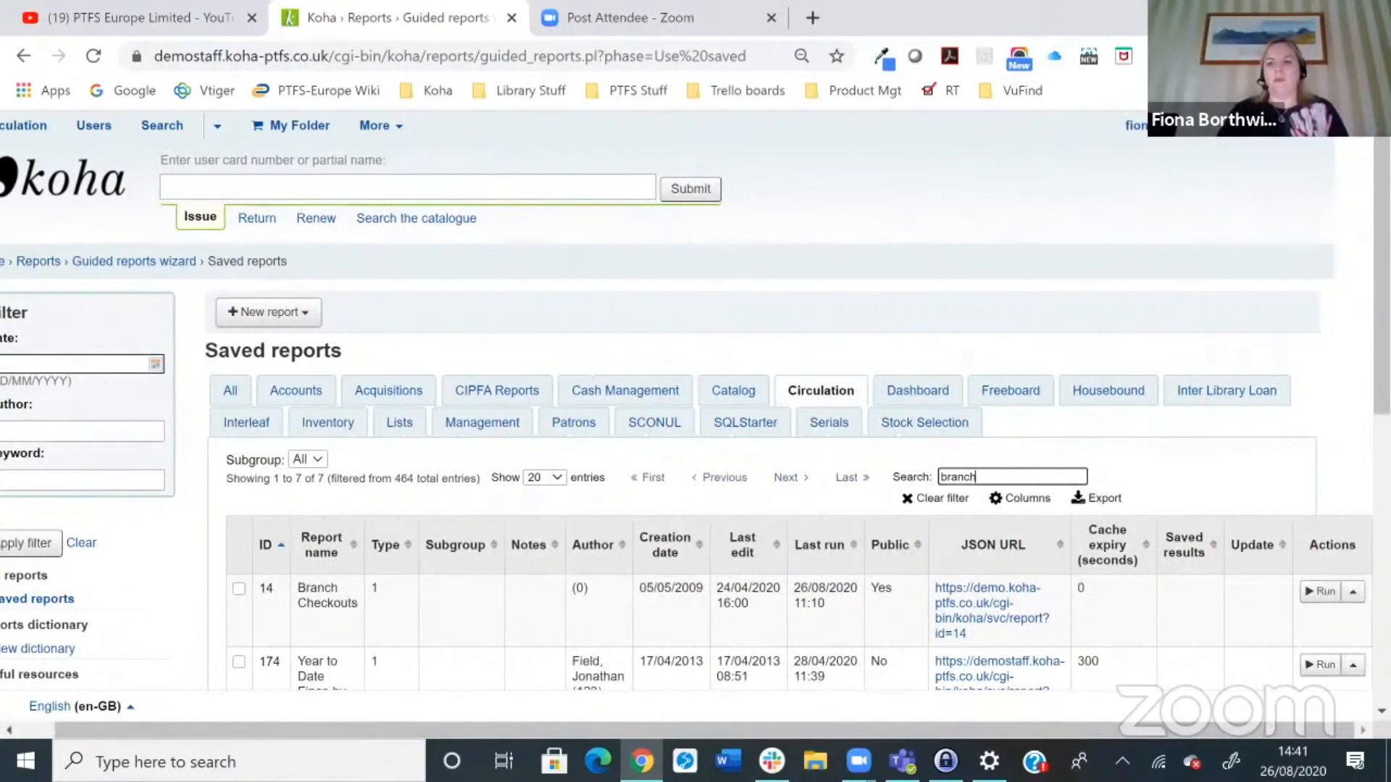
pyautogui.click(1319, 592)
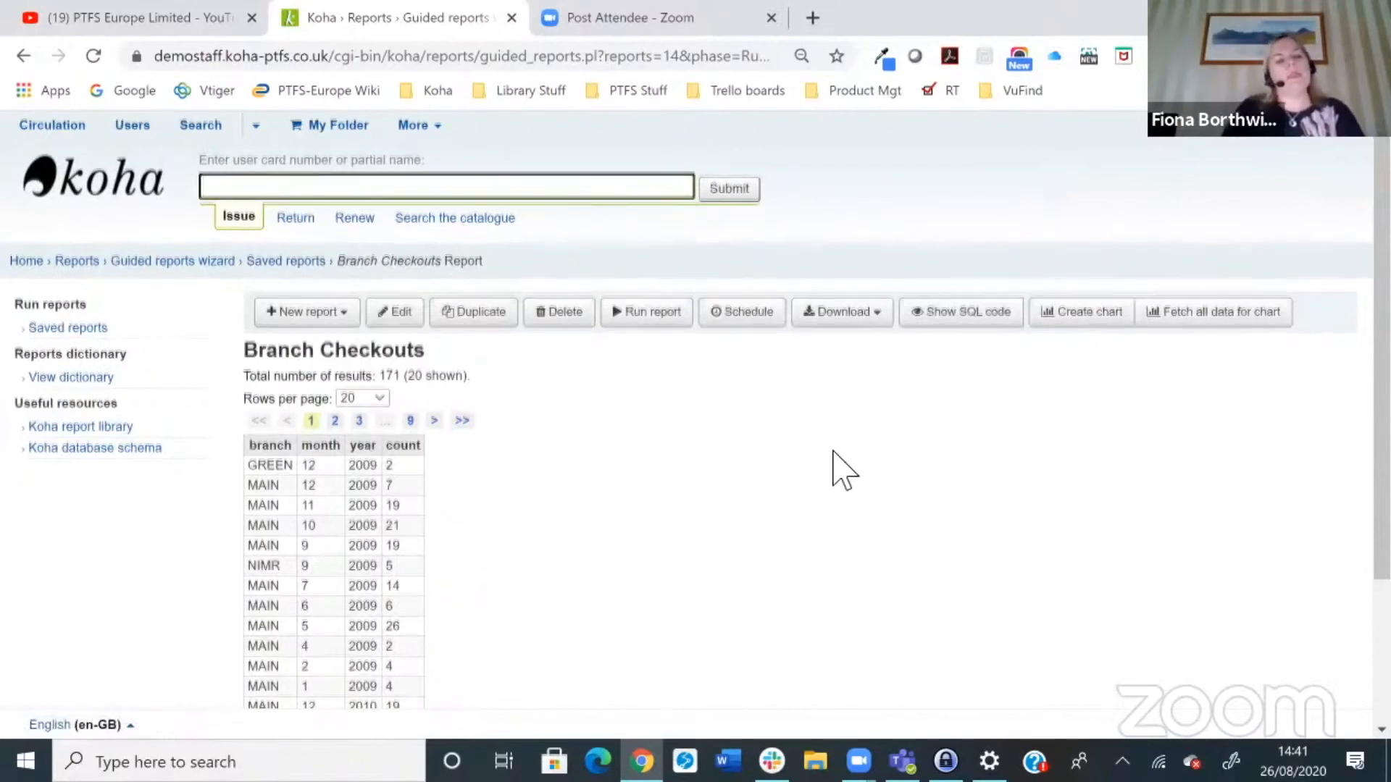
# Step: Examine the Branch Checkouts results table
pyautogui.scroll(-1, 832, 466)
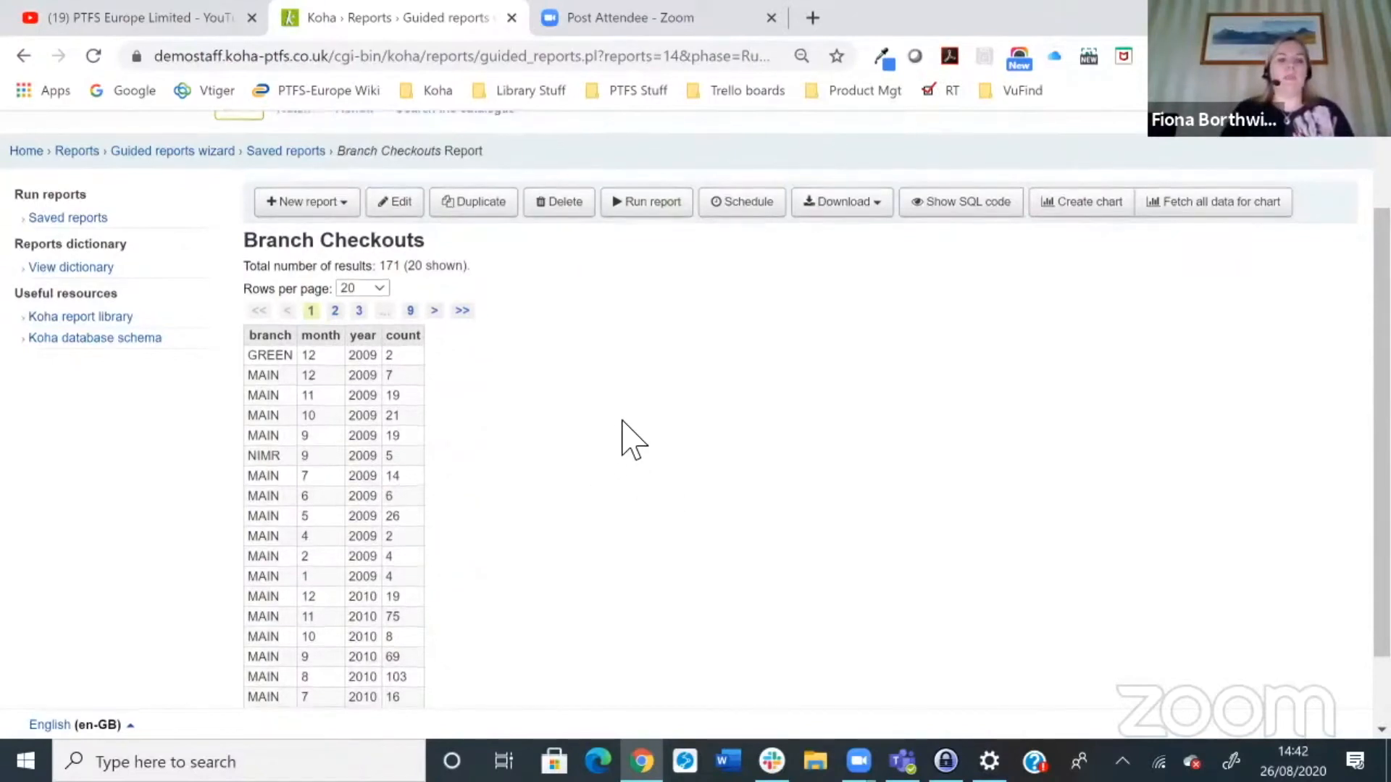
pyautogui.scroll(-1, 630, 437)
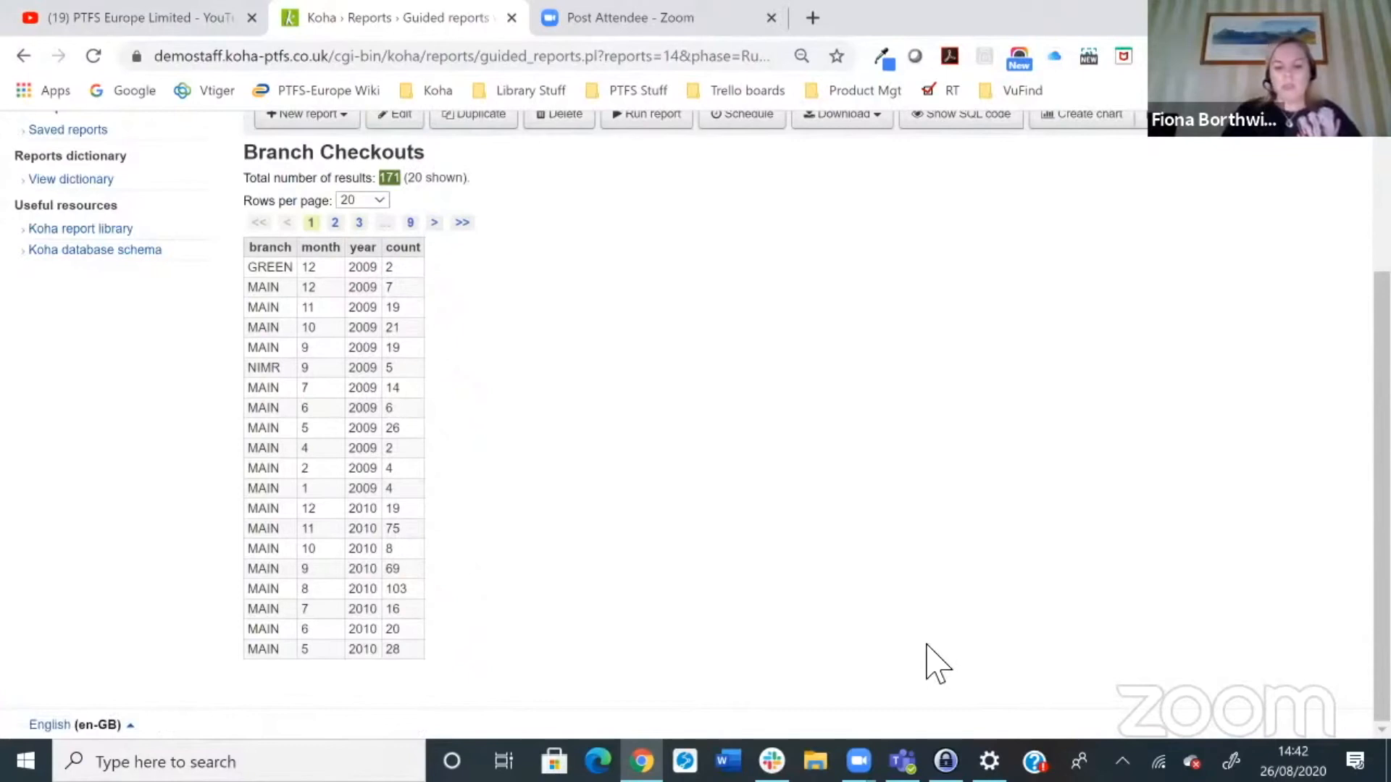
pyautogui.scroll(3, 1297, 680)
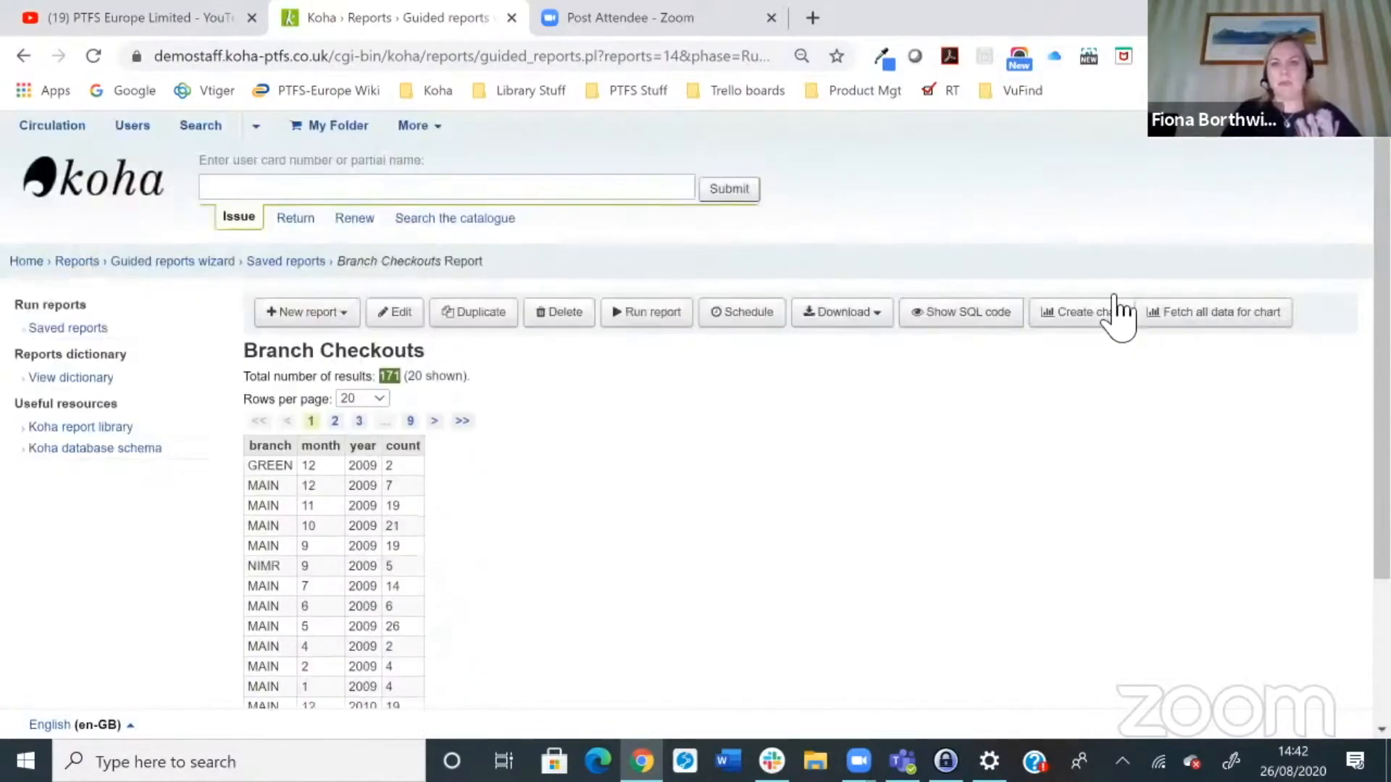
# Step: Open chart settings, choose the Bar chart type and close the dialog
pyautogui.click(1106, 316)
pyautogui.click(348, 230)
pyautogui.click(341, 284)
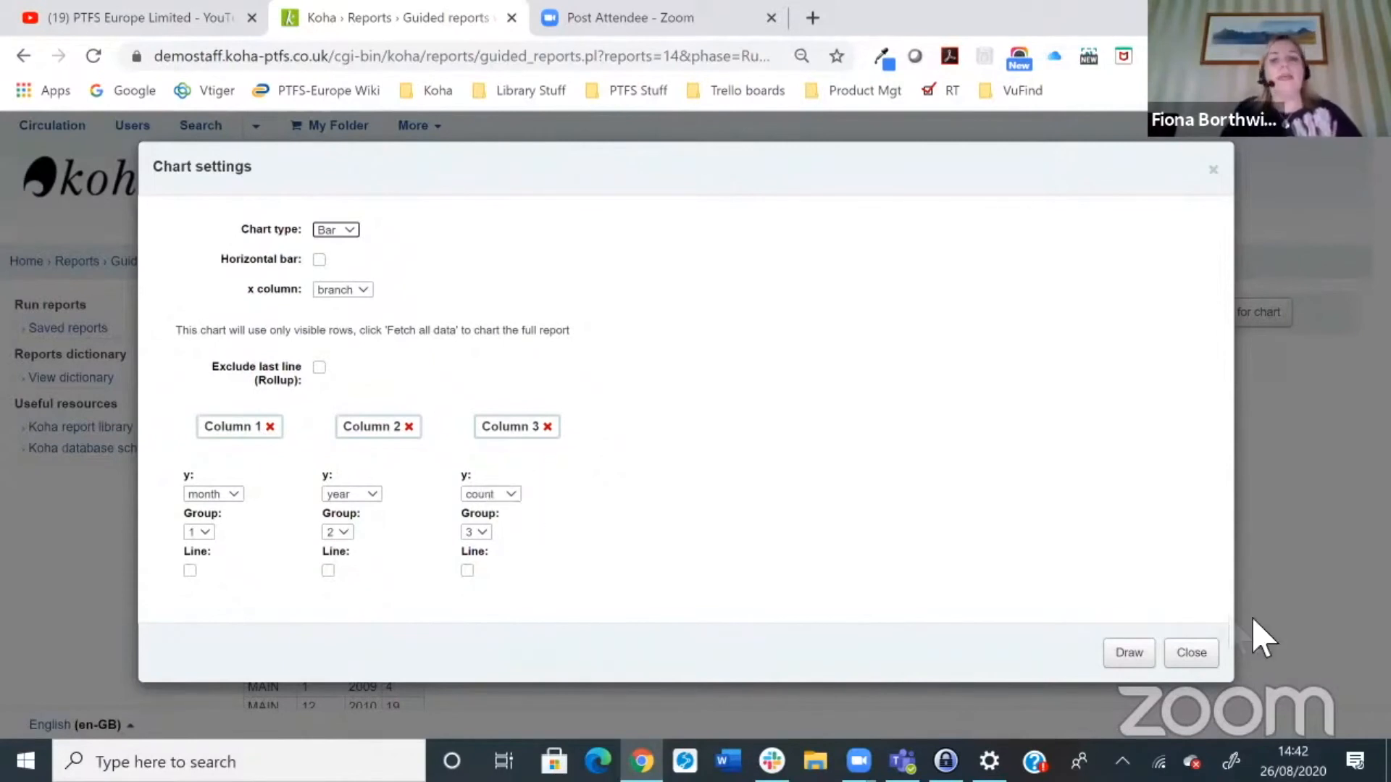
pyautogui.click(1191, 651)
# Step: Draw a bar chart of the report with the year column removed, plotting month and count
pyautogui.scroll(-2, 358, 420)
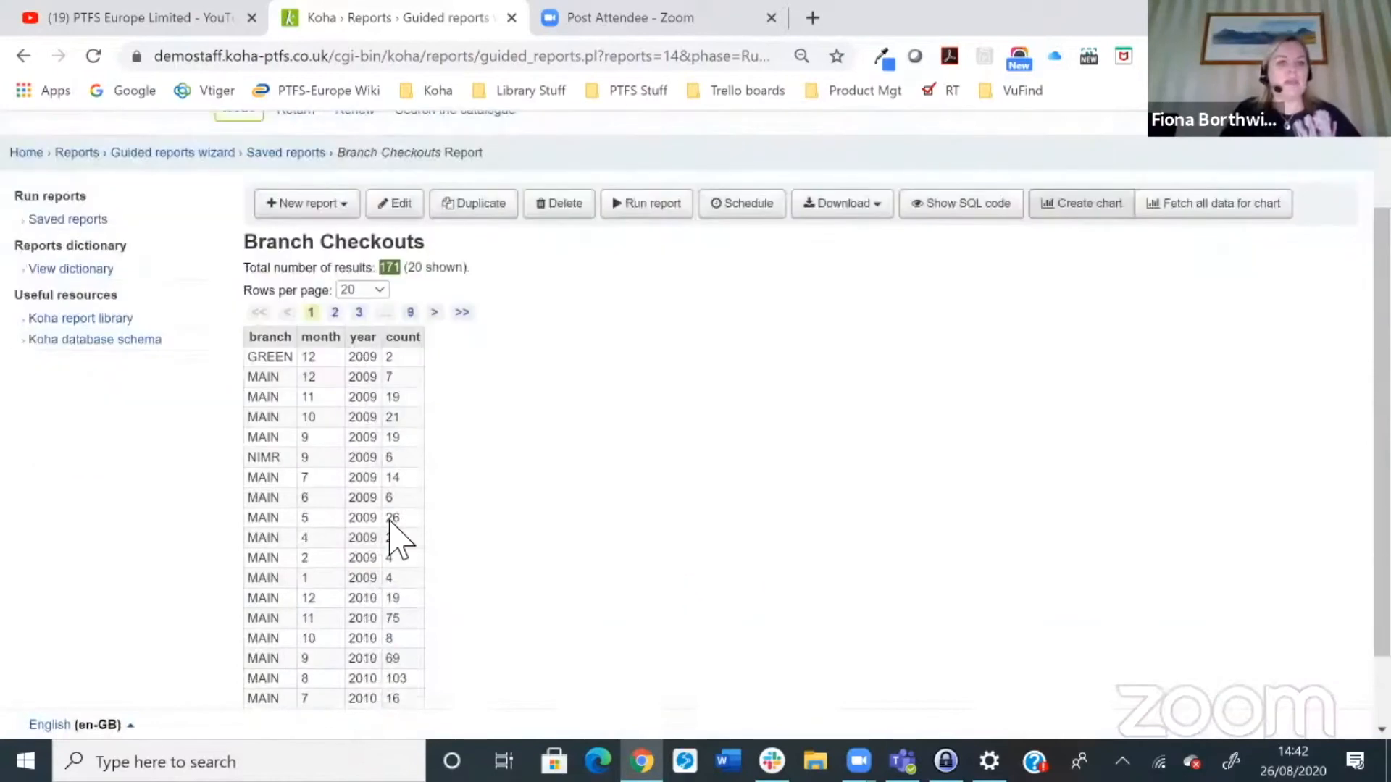
pyautogui.scroll(-1, 390, 518)
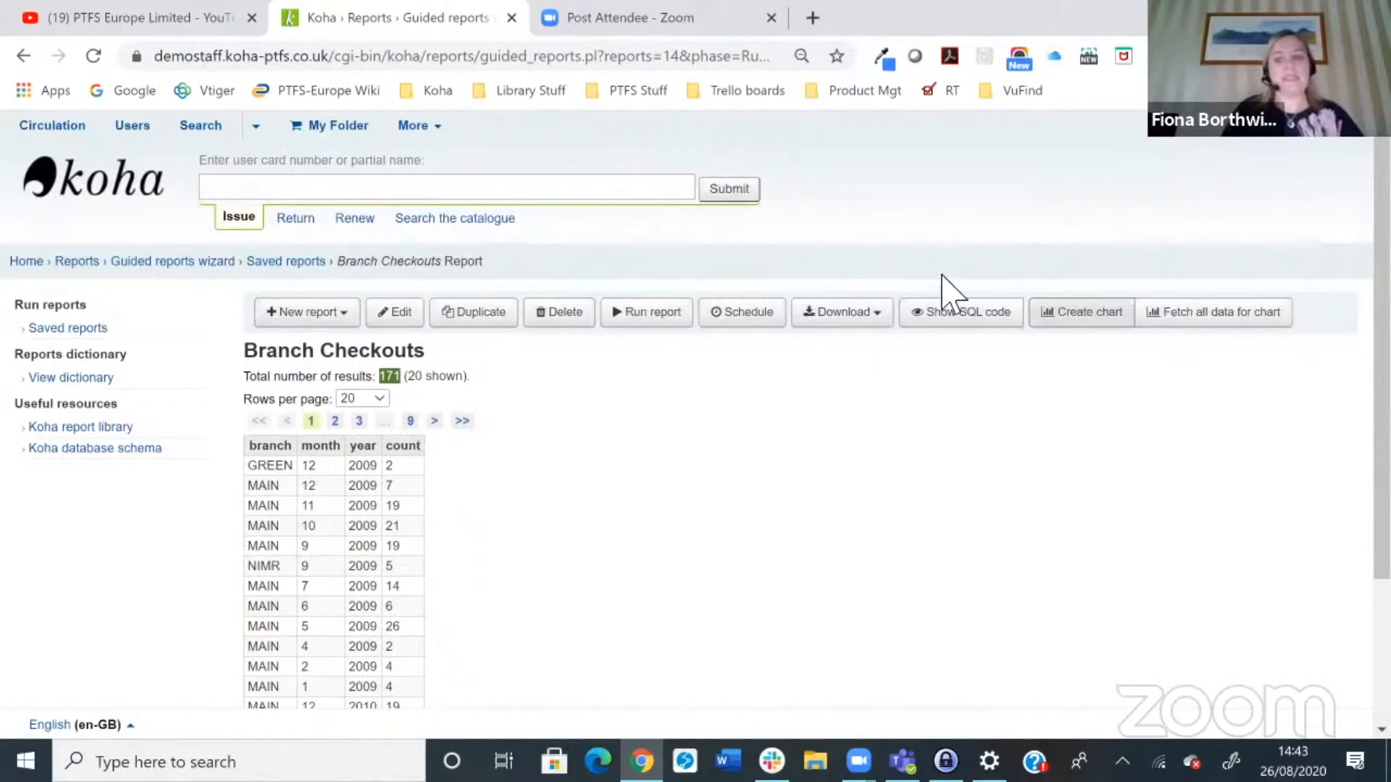
pyautogui.click(1056, 317)
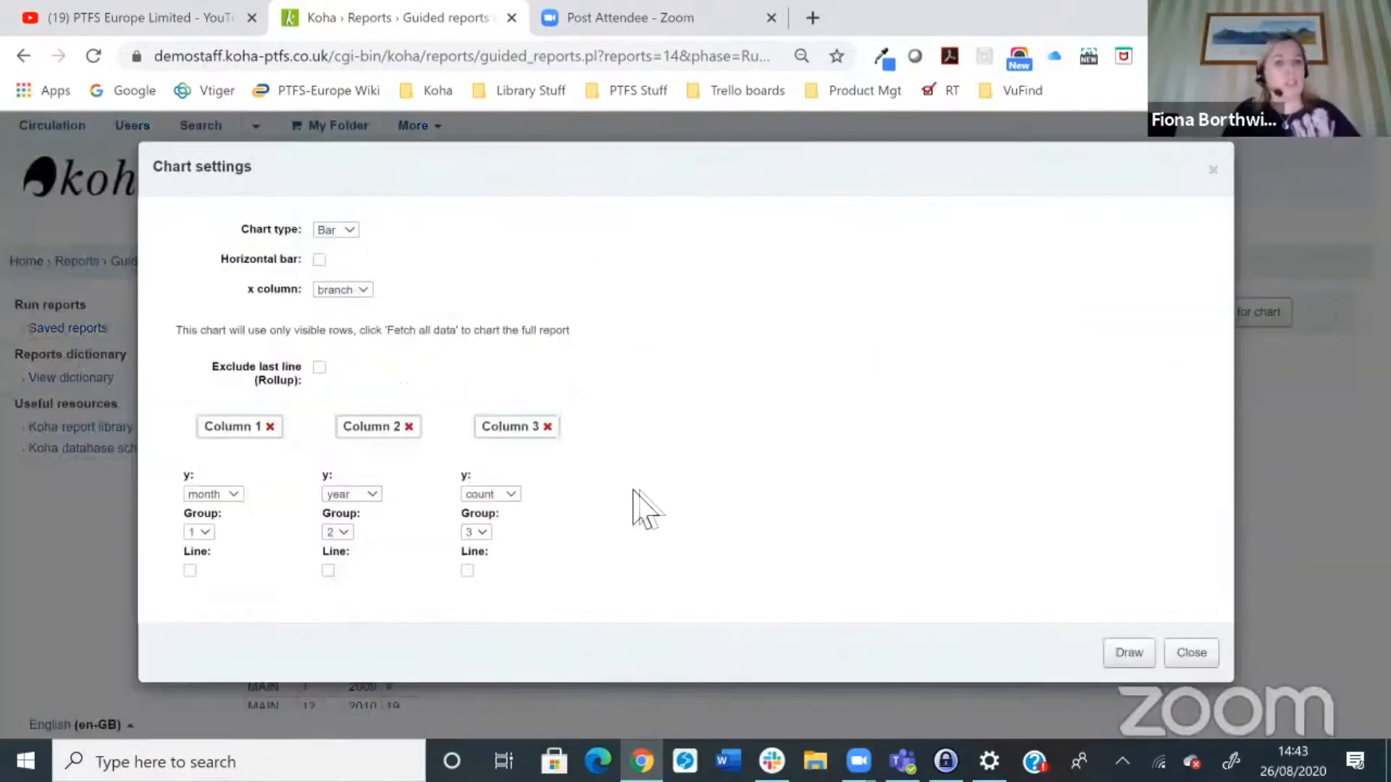
pyautogui.click(410, 427)
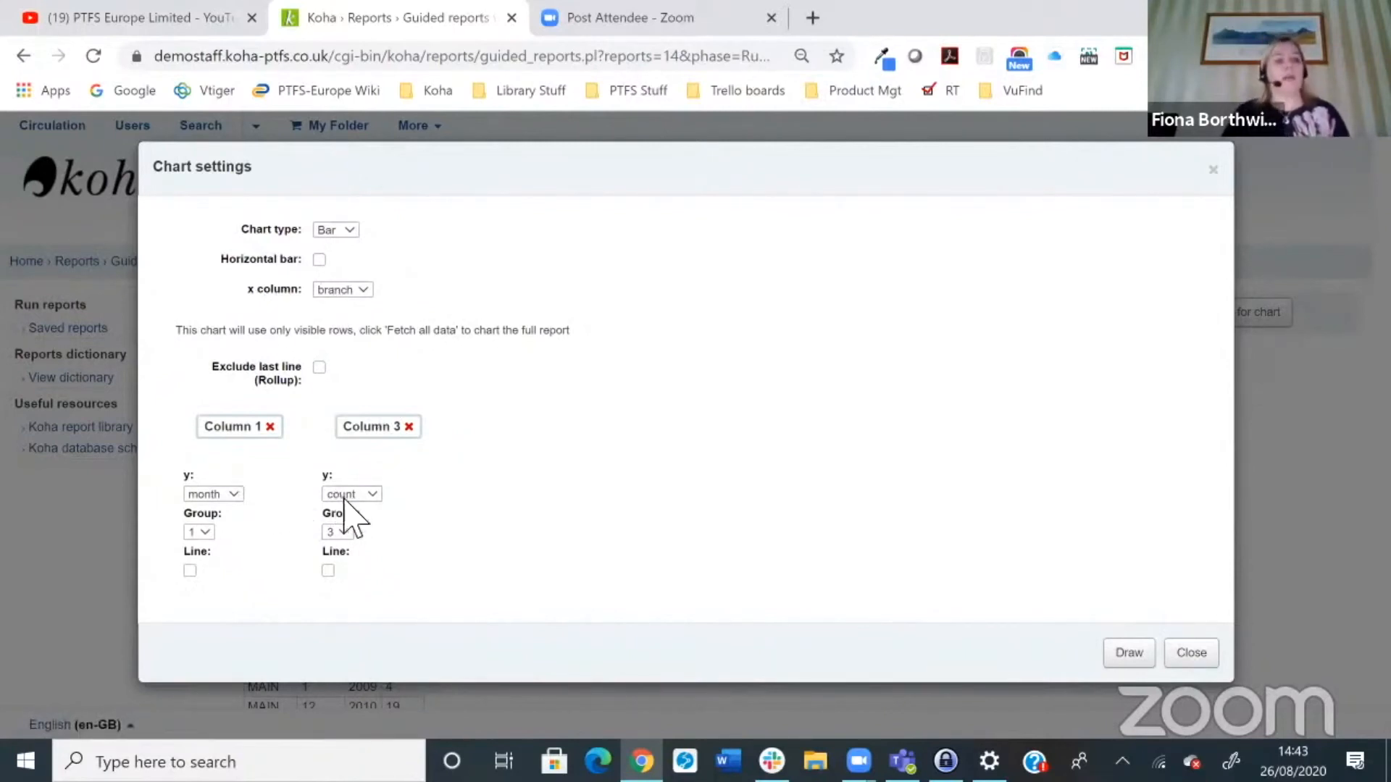
pyautogui.click(1127, 652)
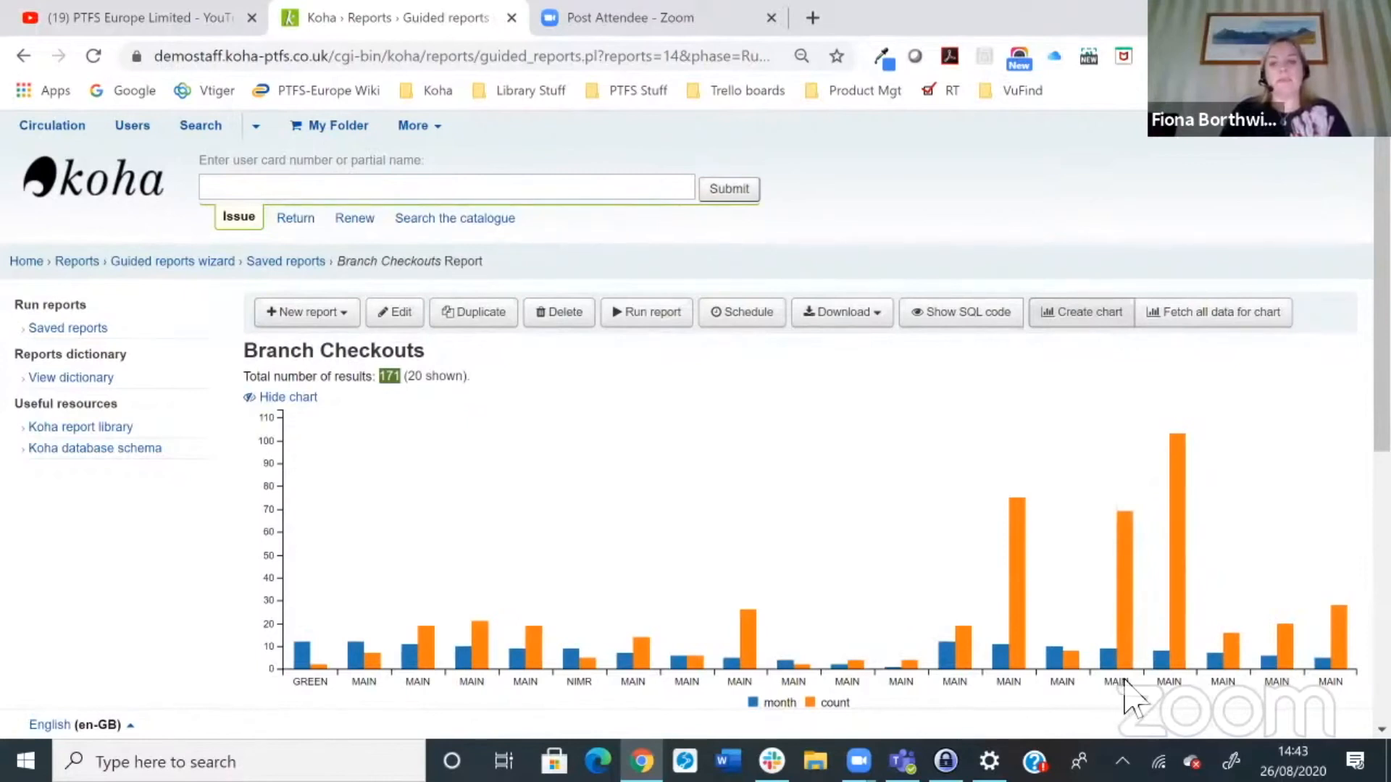
# Step: Examine the Branch Checkouts bar chart values and the results table beneath it
pyautogui.moveTo(1124, 576)
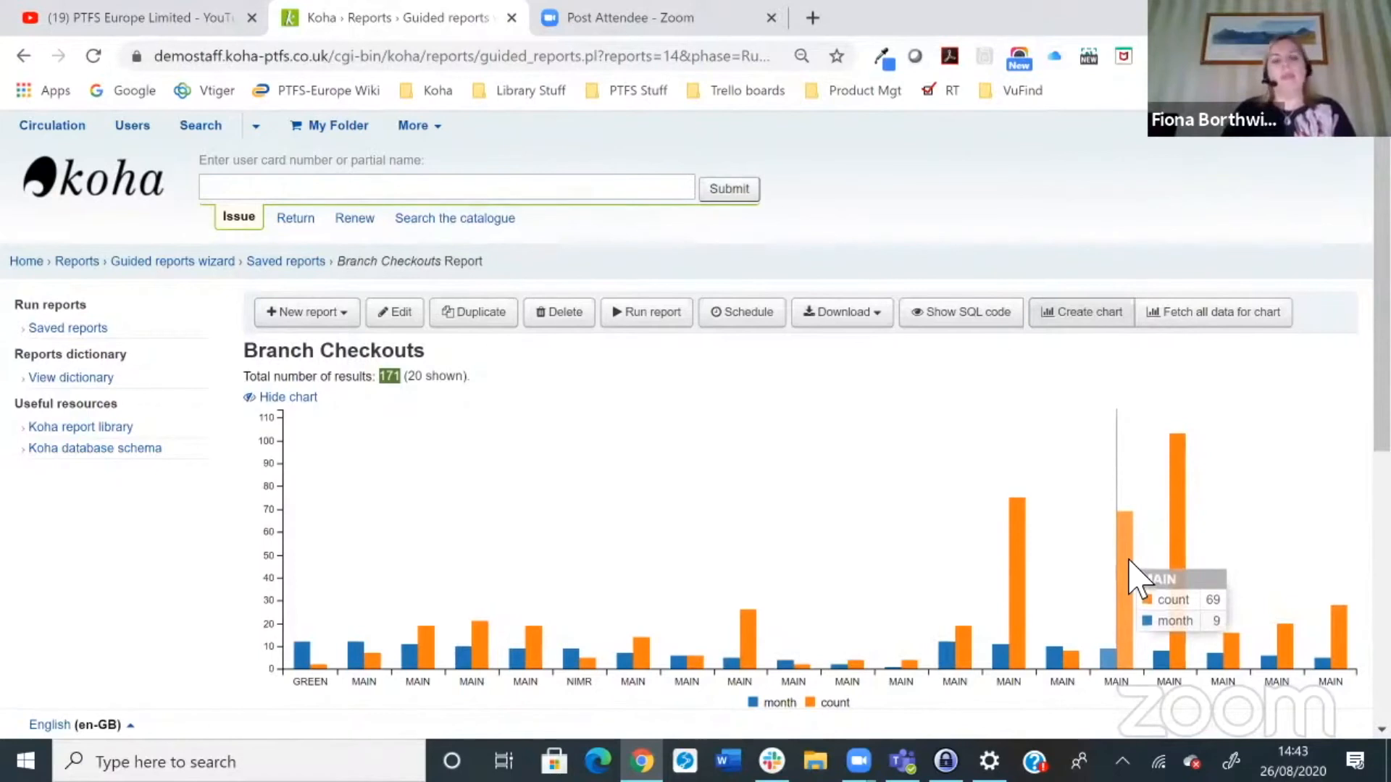
pyautogui.scroll(-4, 1137, 579)
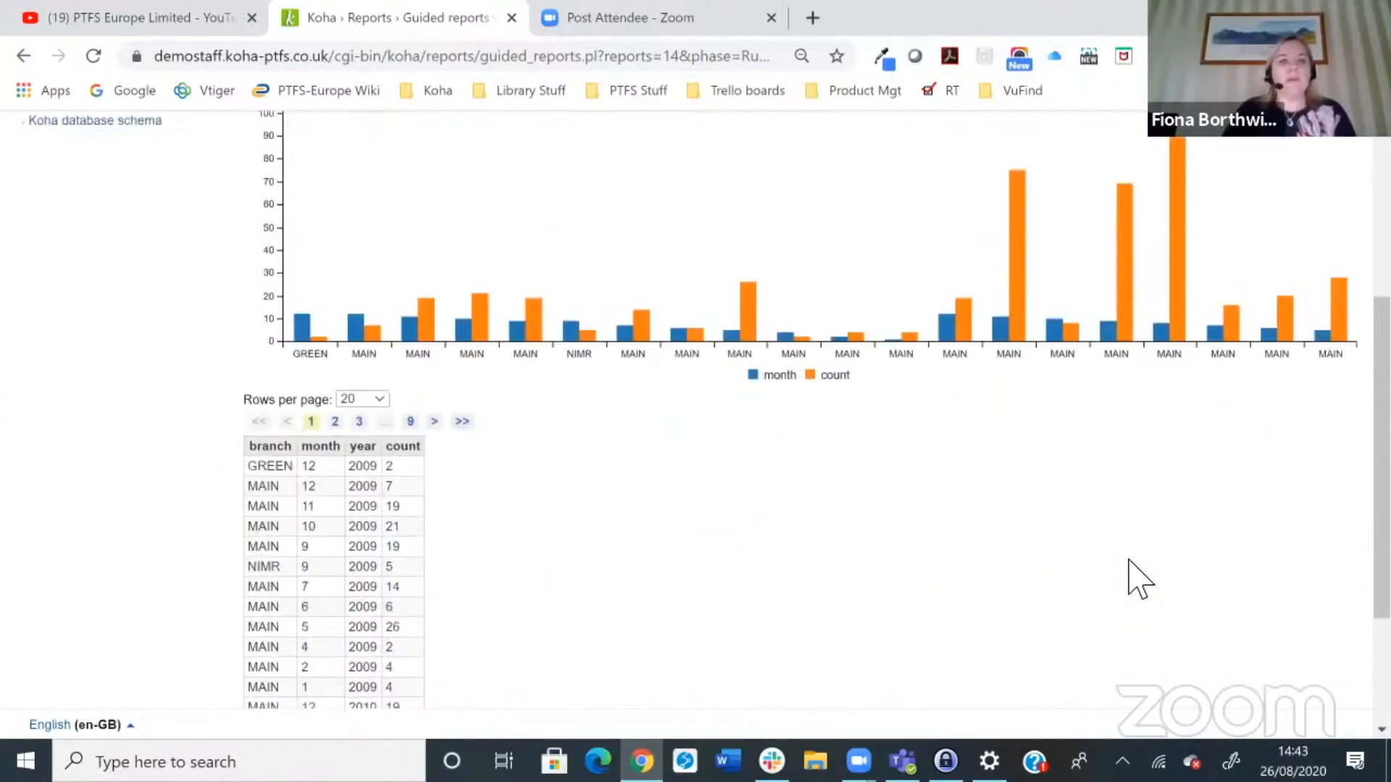
pyautogui.scroll(-1, 1128, 560)
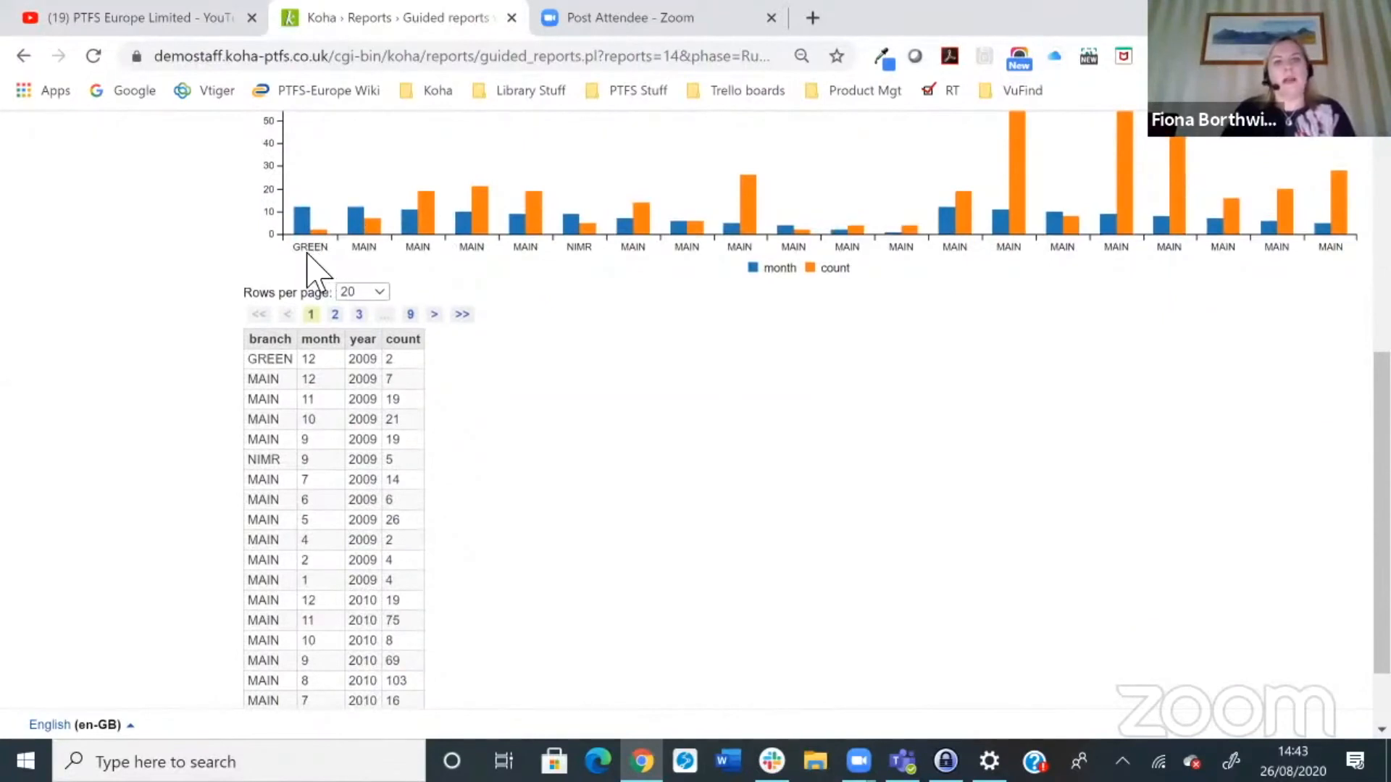
pyautogui.scroll(4, 797, 377)
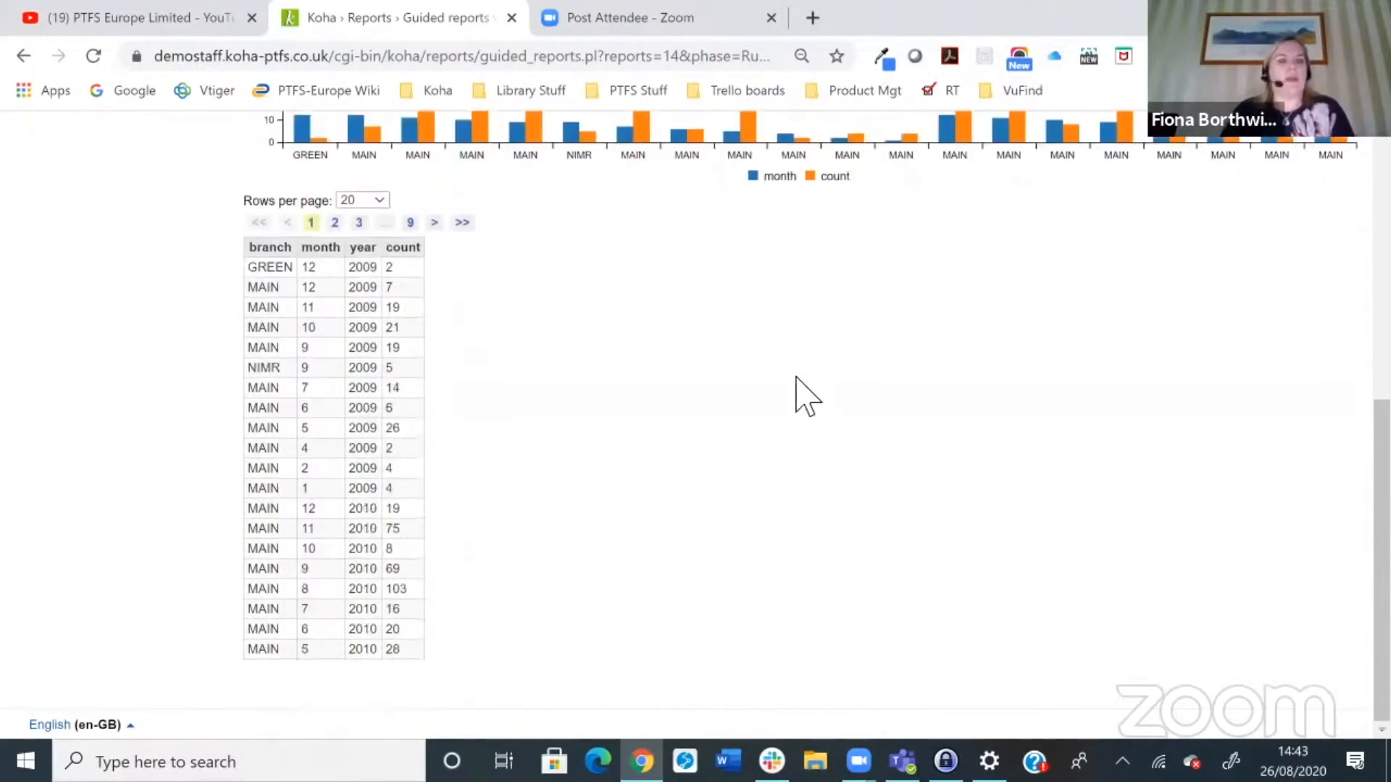
pyautogui.scroll(2, 804, 395)
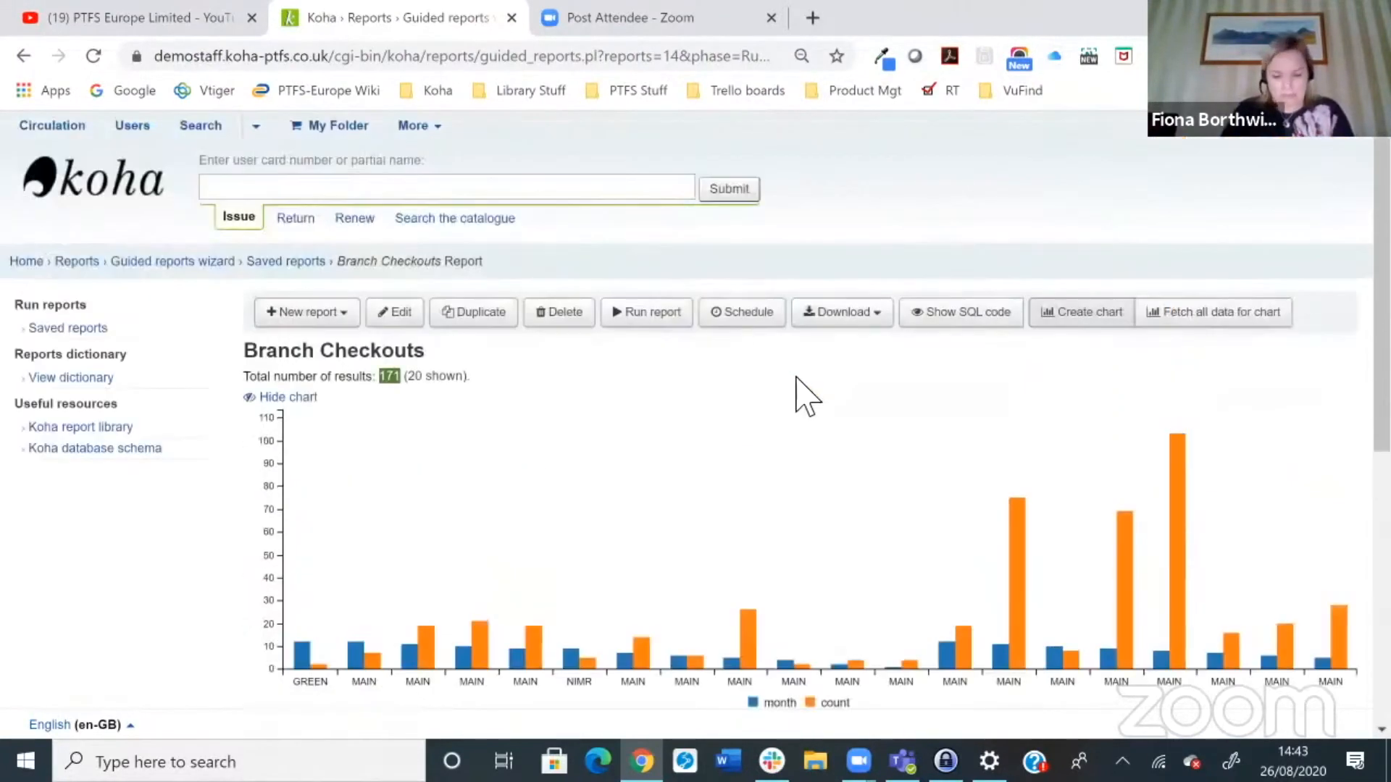
# Step: Redraw the Branch Checkouts chart as a Pie chart type
pyautogui.click(1078, 314)
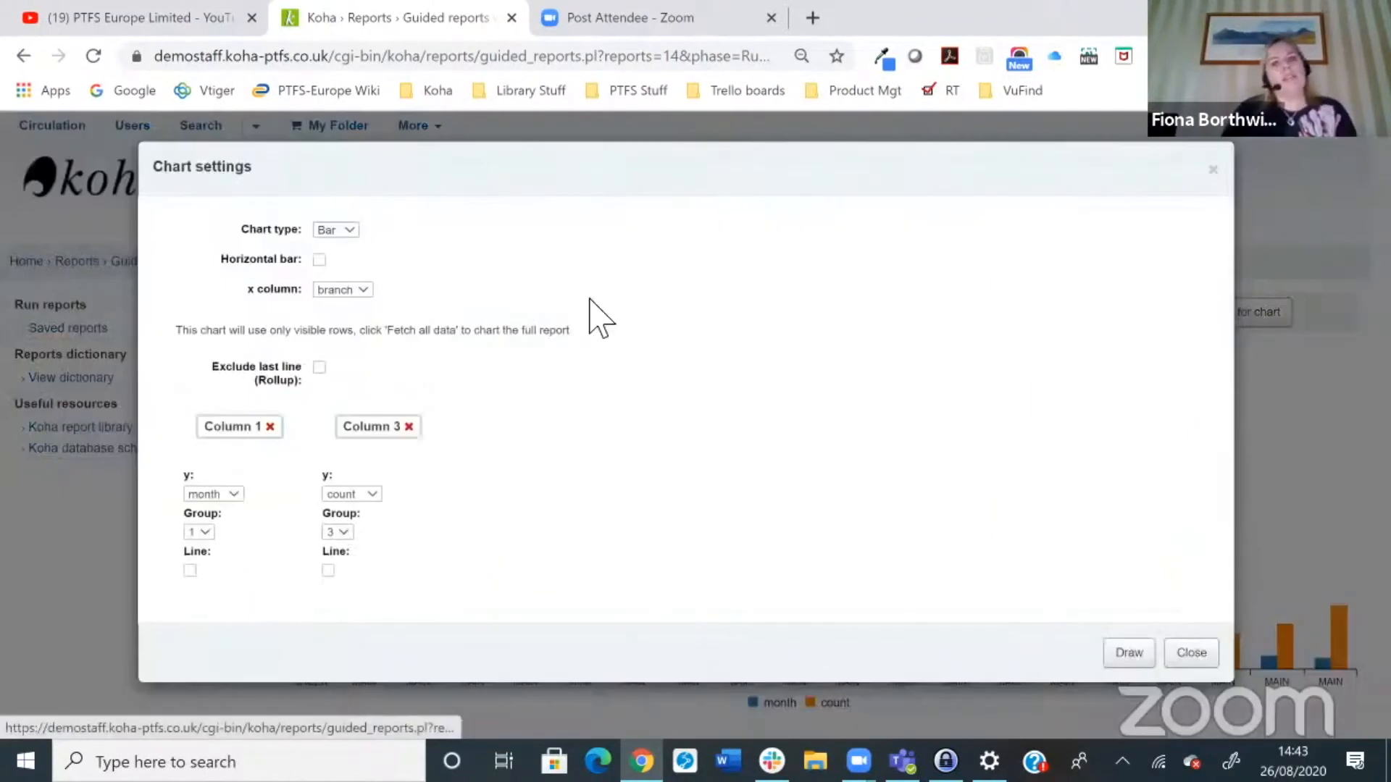
pyautogui.click(326, 223)
pyautogui.click(331, 258)
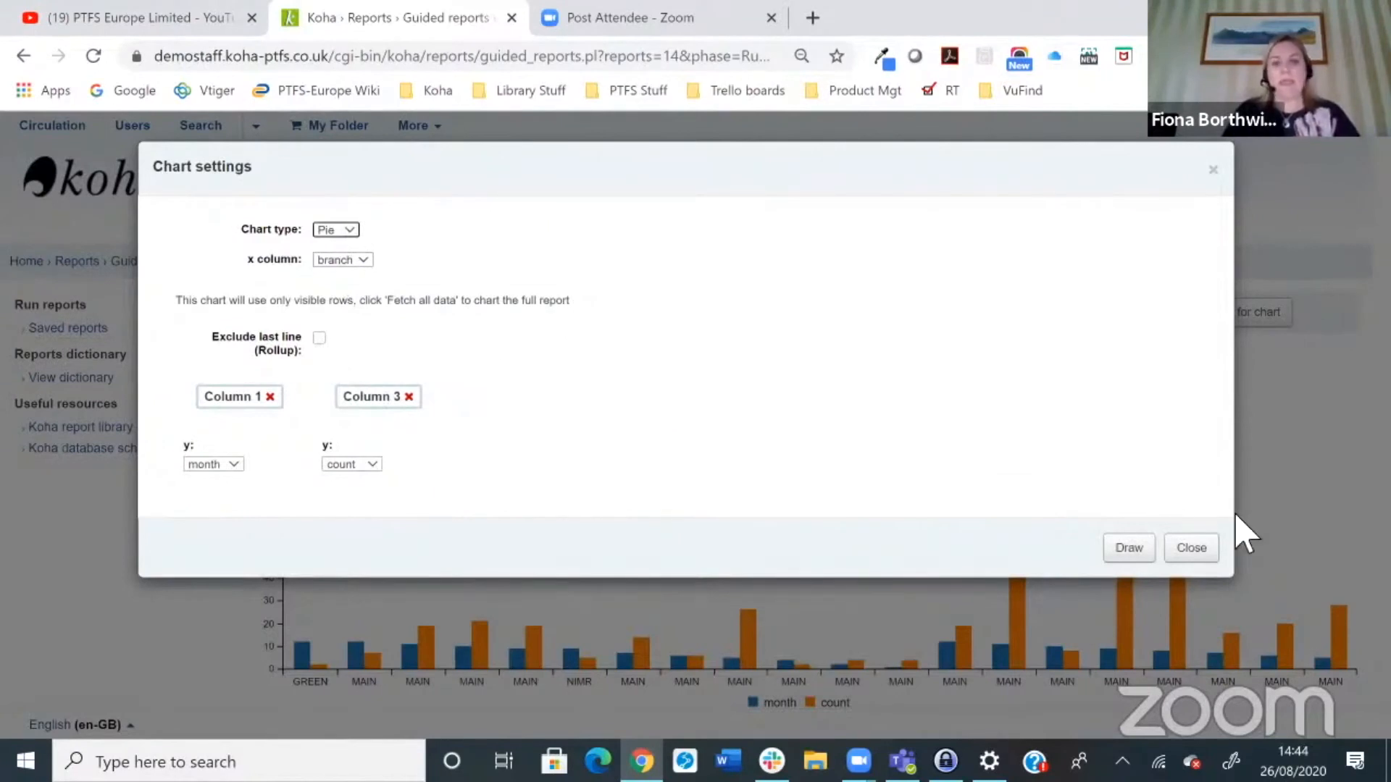
pyautogui.click(1147, 540)
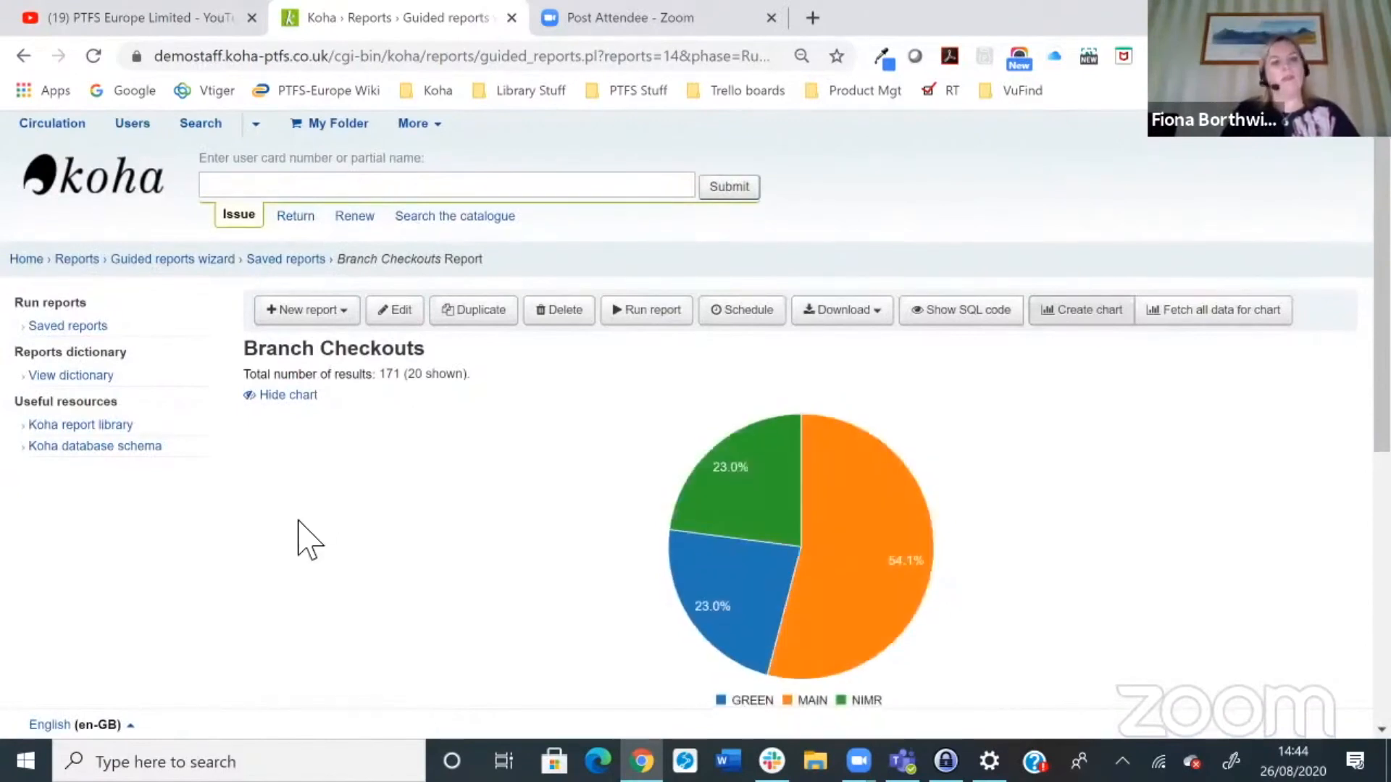
# Step: Compare the pie chart's branch slices with the branch values in the results table
pyautogui.scroll(-4, 305, 537)
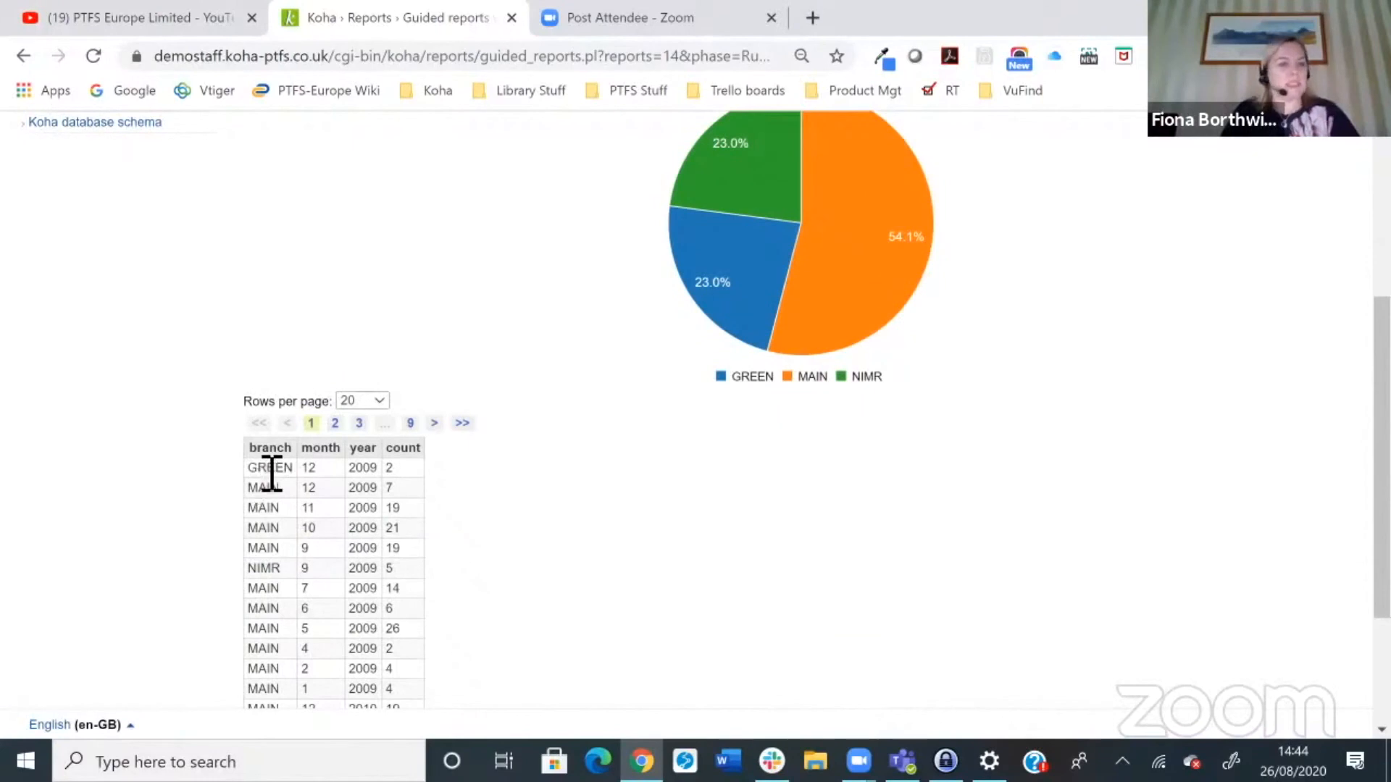
pyautogui.doubleClick(263, 470)
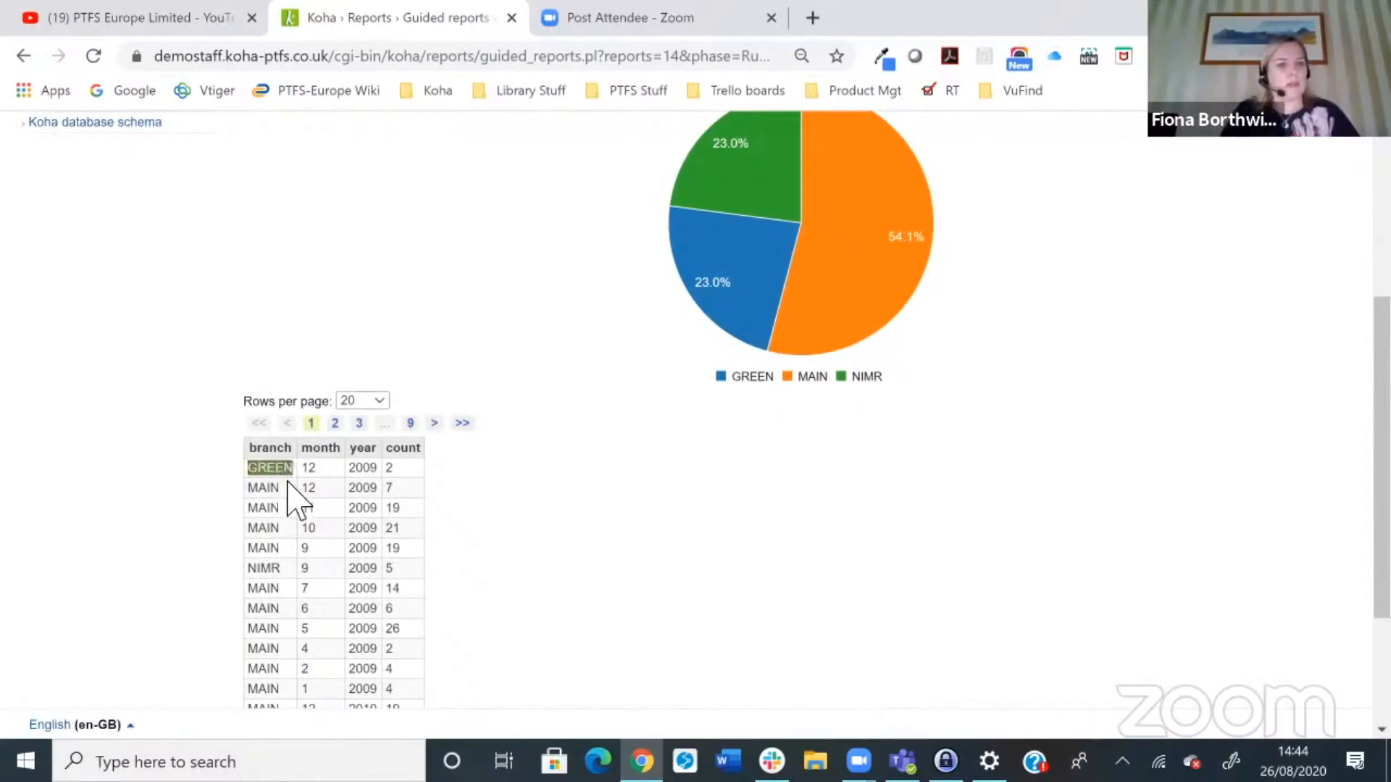
pyautogui.moveTo(297, 569); pyautogui.dragTo(269, 575)
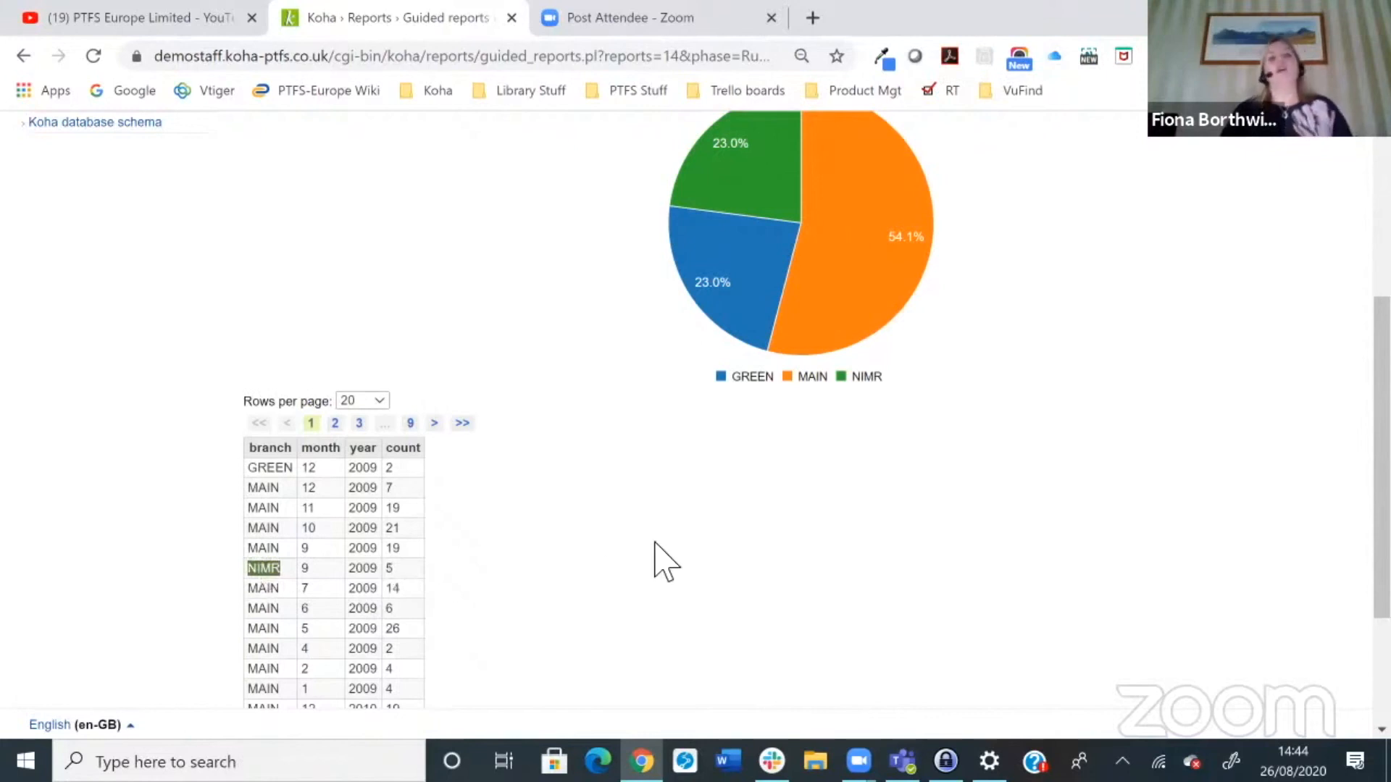
pyautogui.scroll(3, 656, 561)
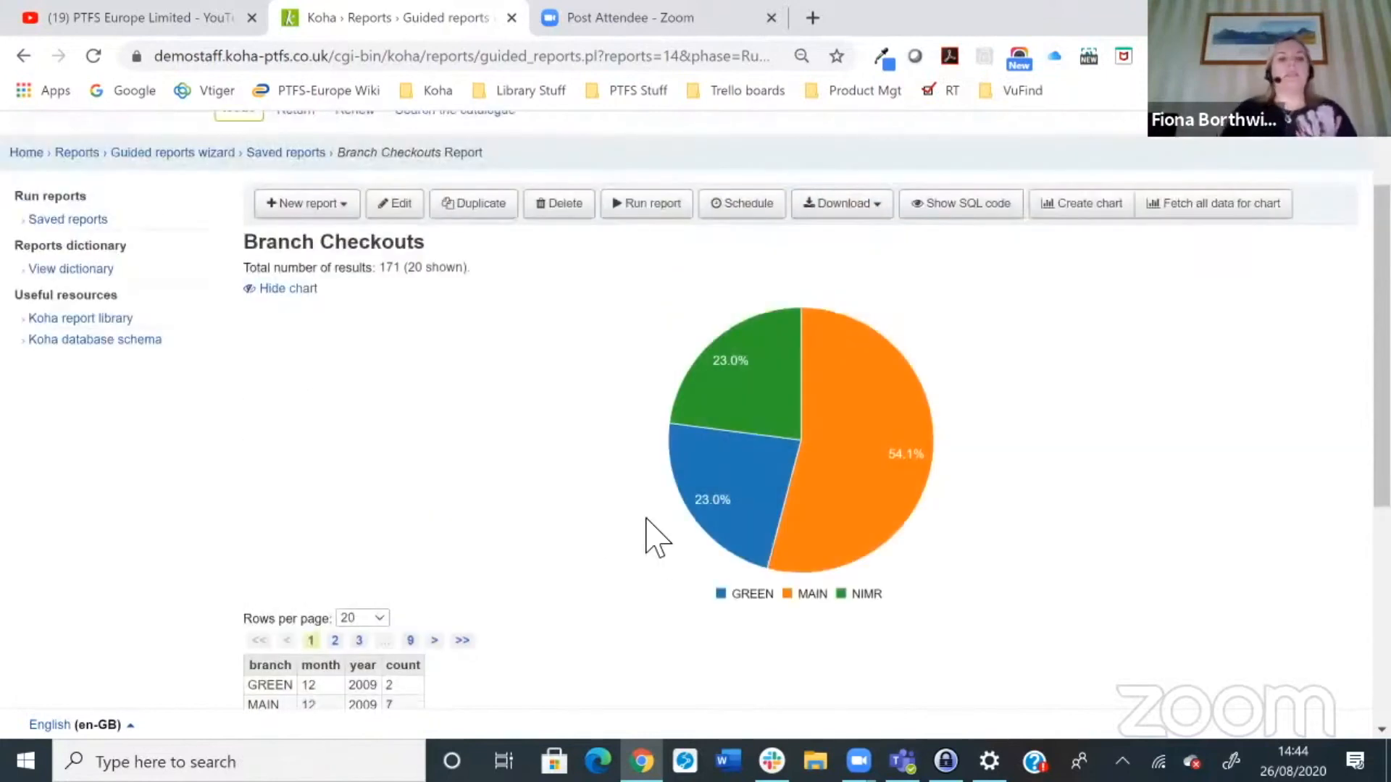
pyautogui.scroll(-2, 637, 529)
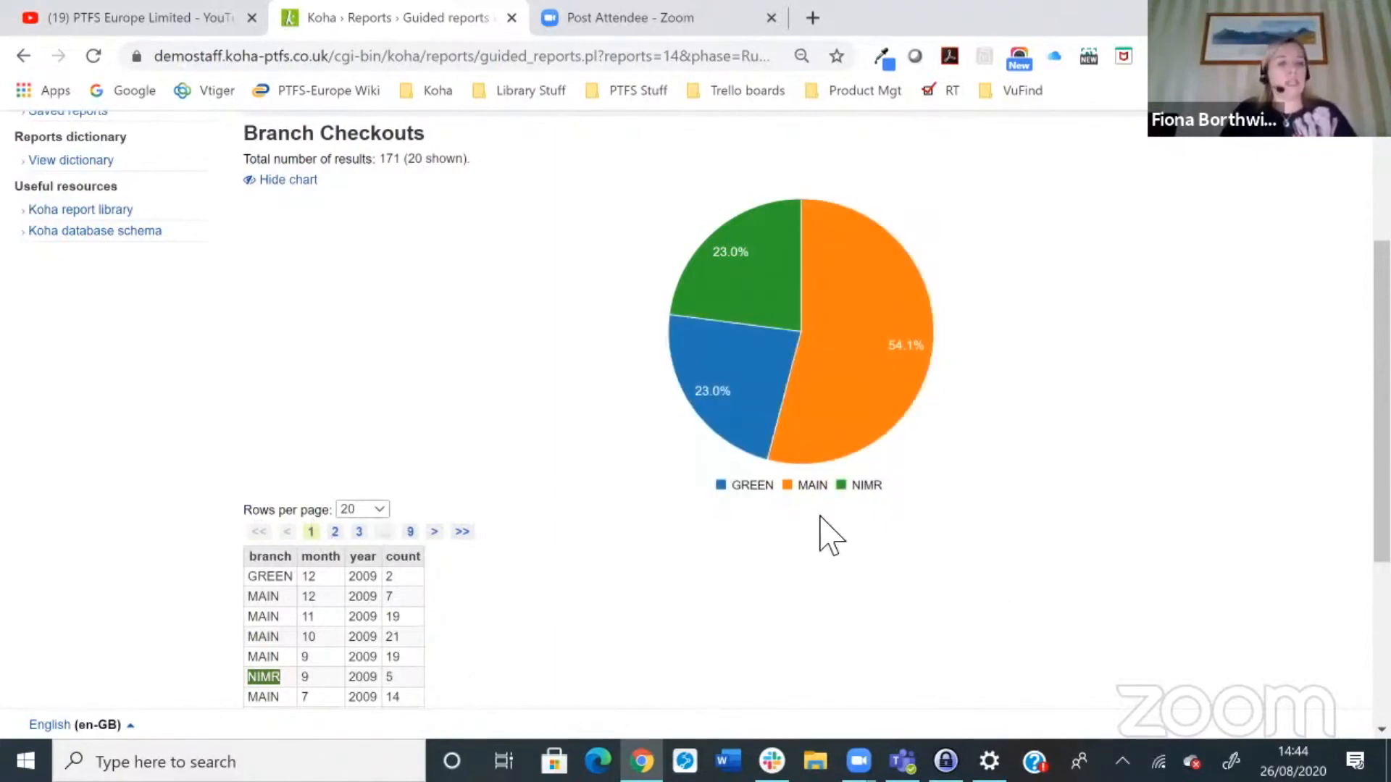
pyautogui.scroll(3, 826, 534)
pyautogui.scroll(-1, 869, 550)
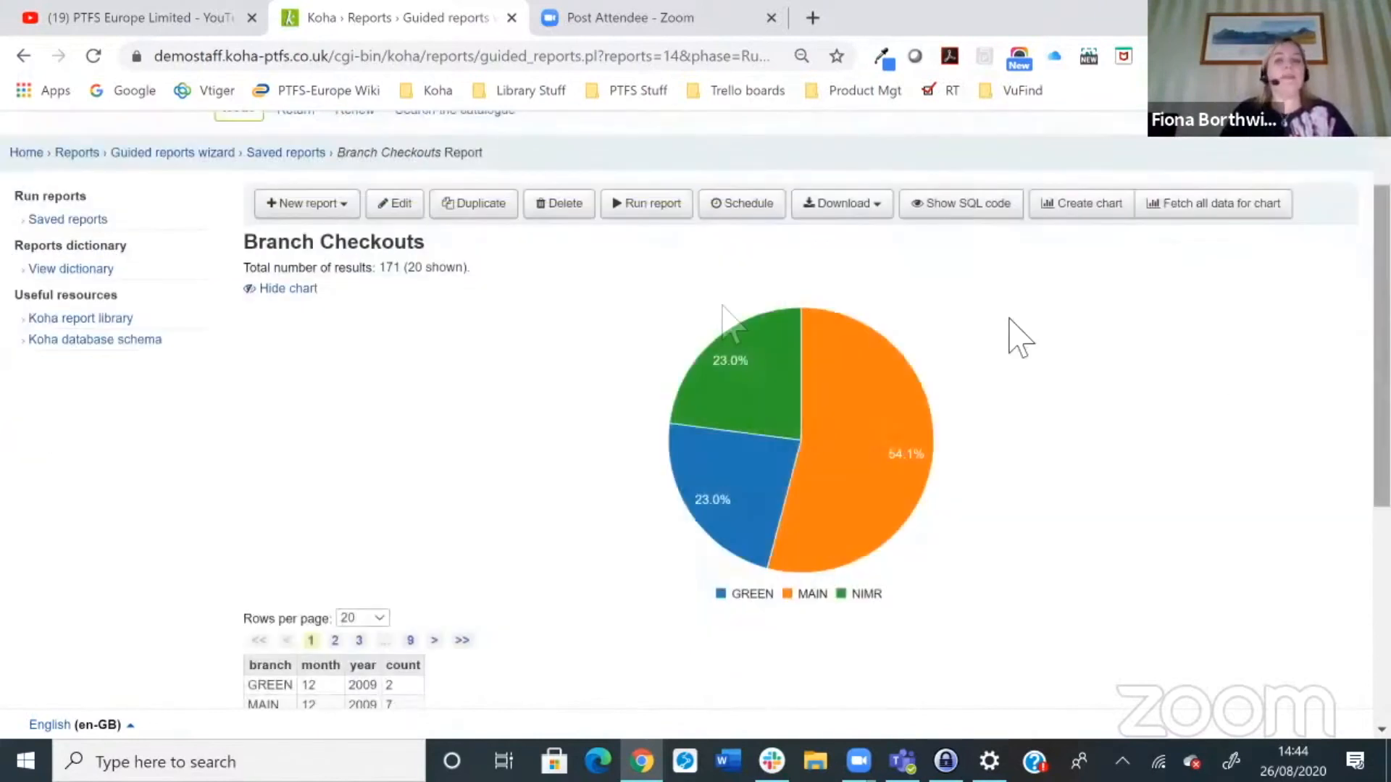
# Step: Fetch all of the report's data for charting instead of only the visible rows
pyautogui.moveTo(379, 268); pyautogui.dragTo(410, 269)
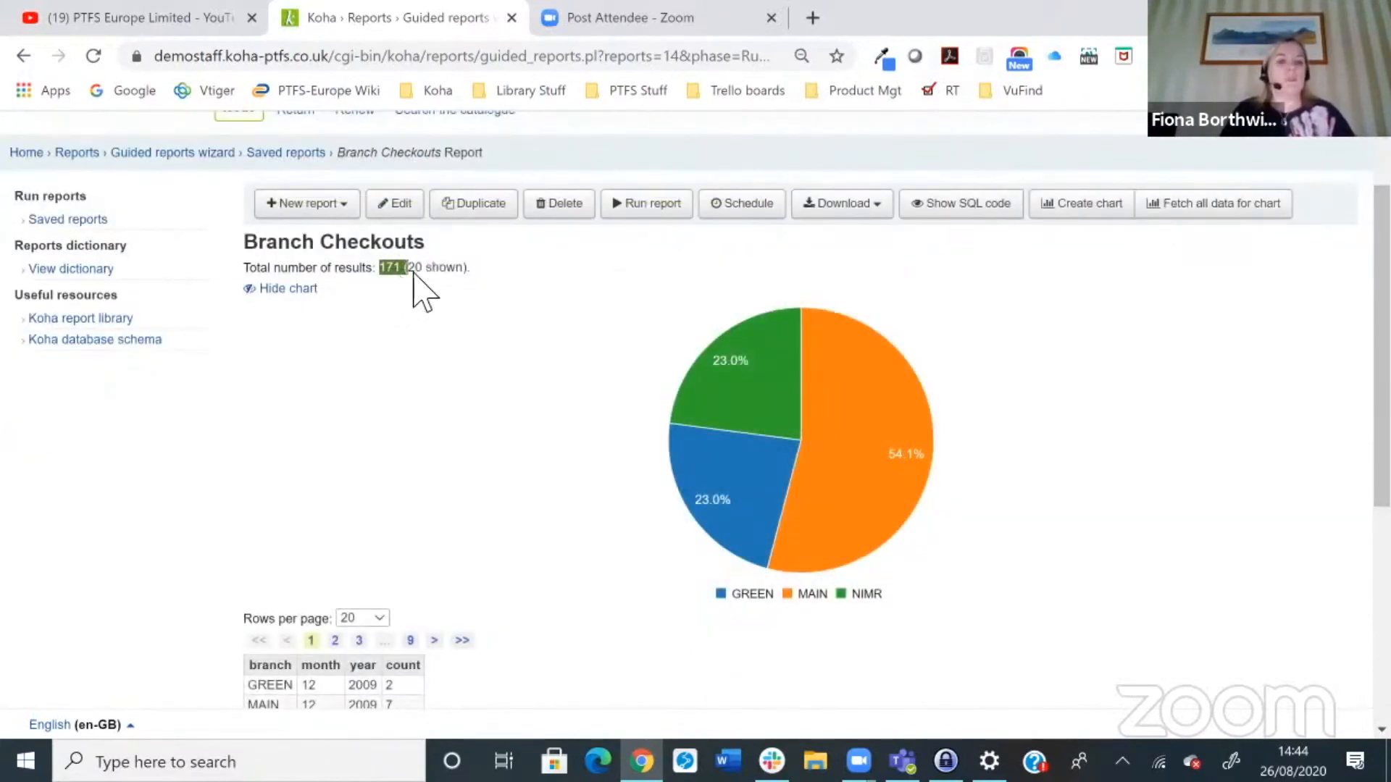
pyautogui.click(1221, 217)
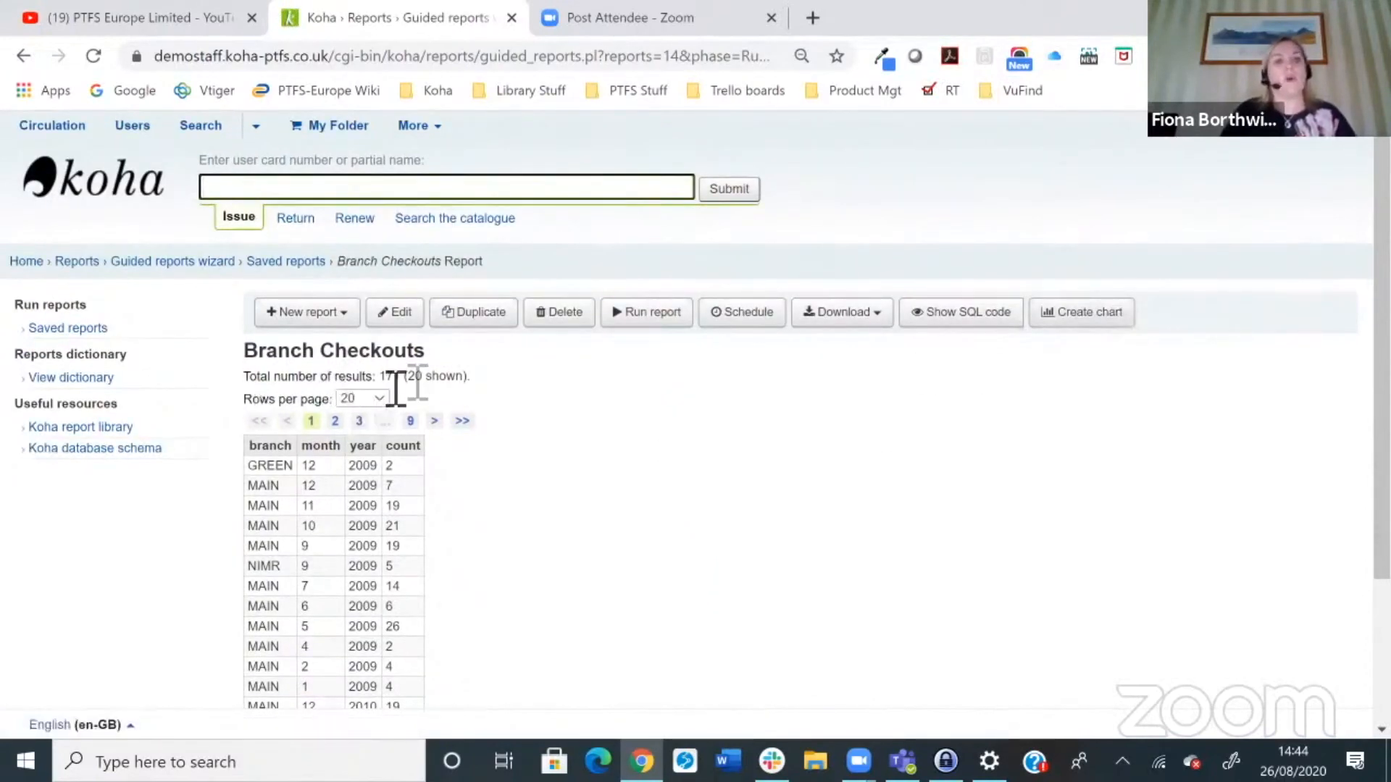
# Step: Draw the Pie chart from all report rows, removing the year column from the chart's y series and redrawing
pyautogui.click(1058, 319)
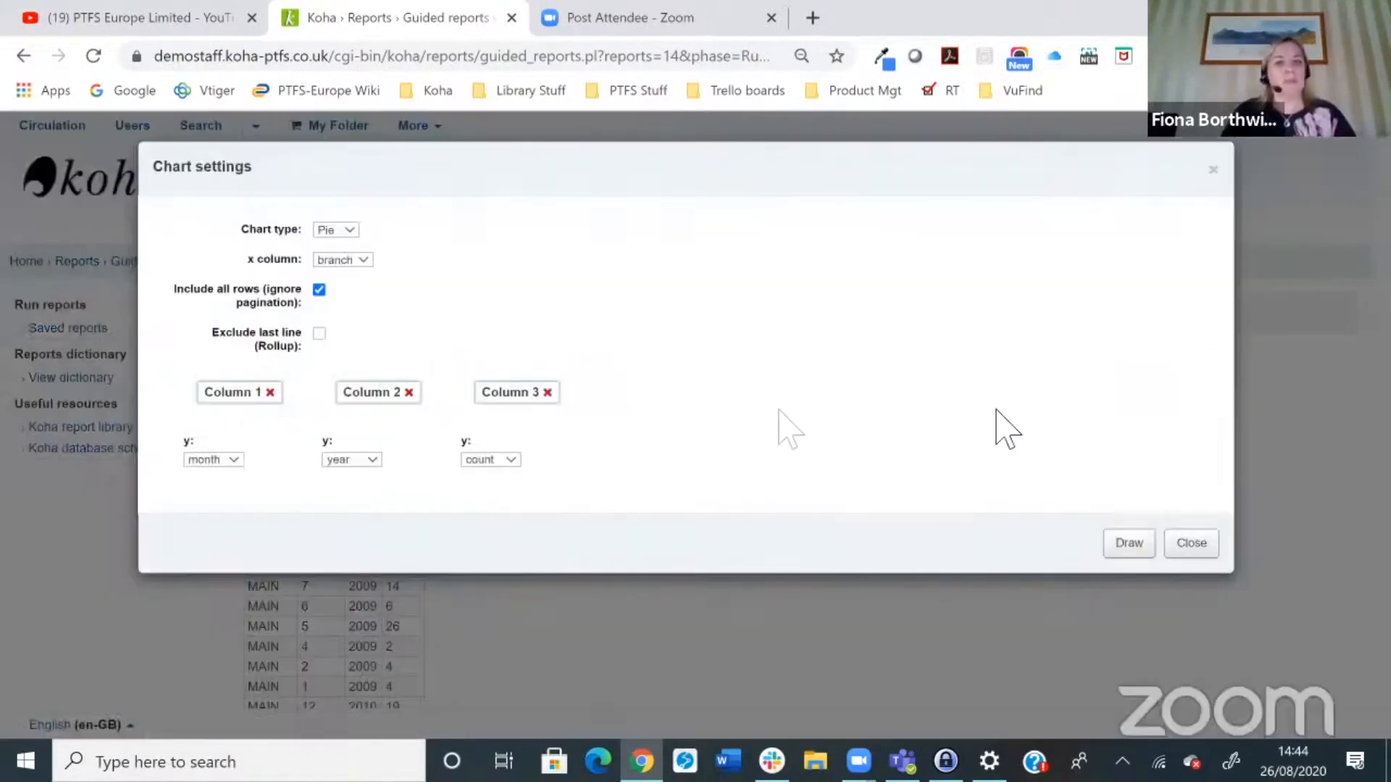
pyautogui.click(1124, 550)
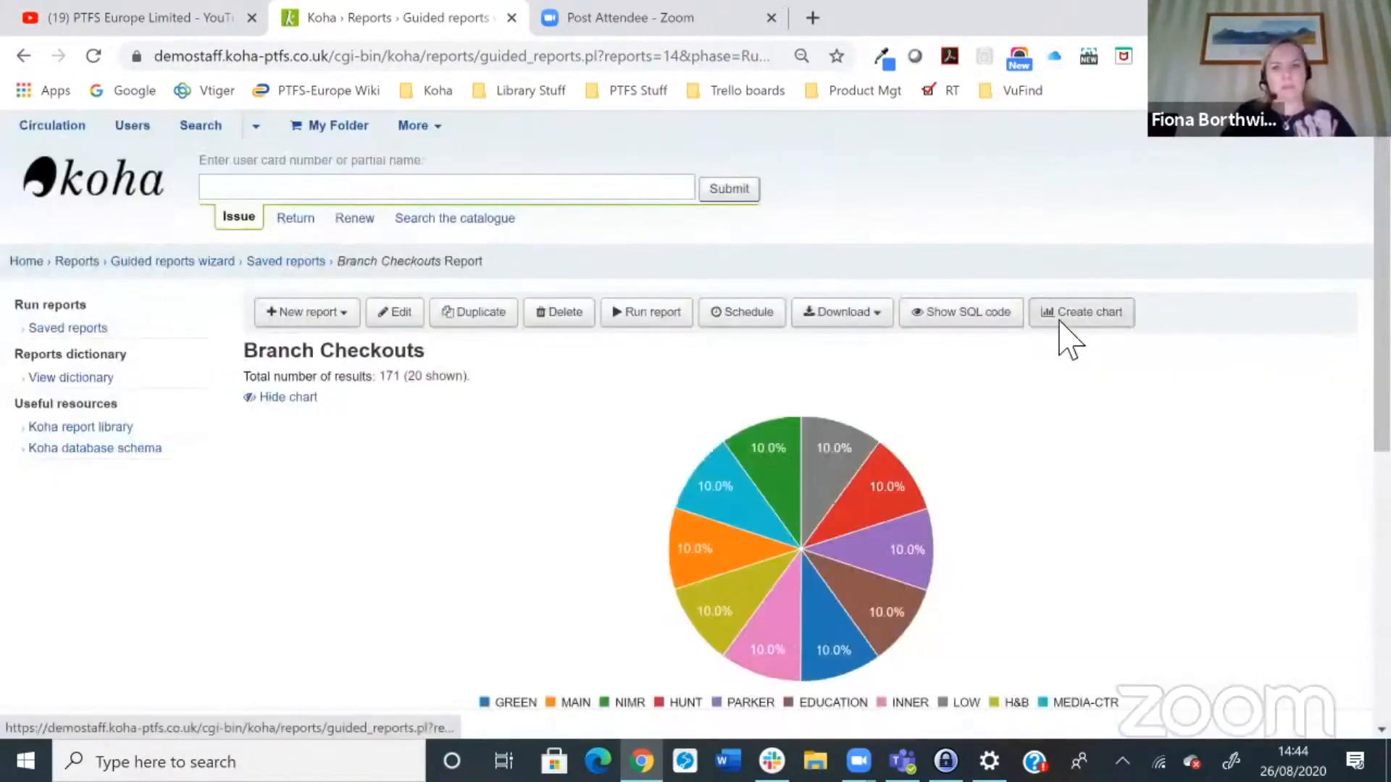
pyautogui.click(1069, 319)
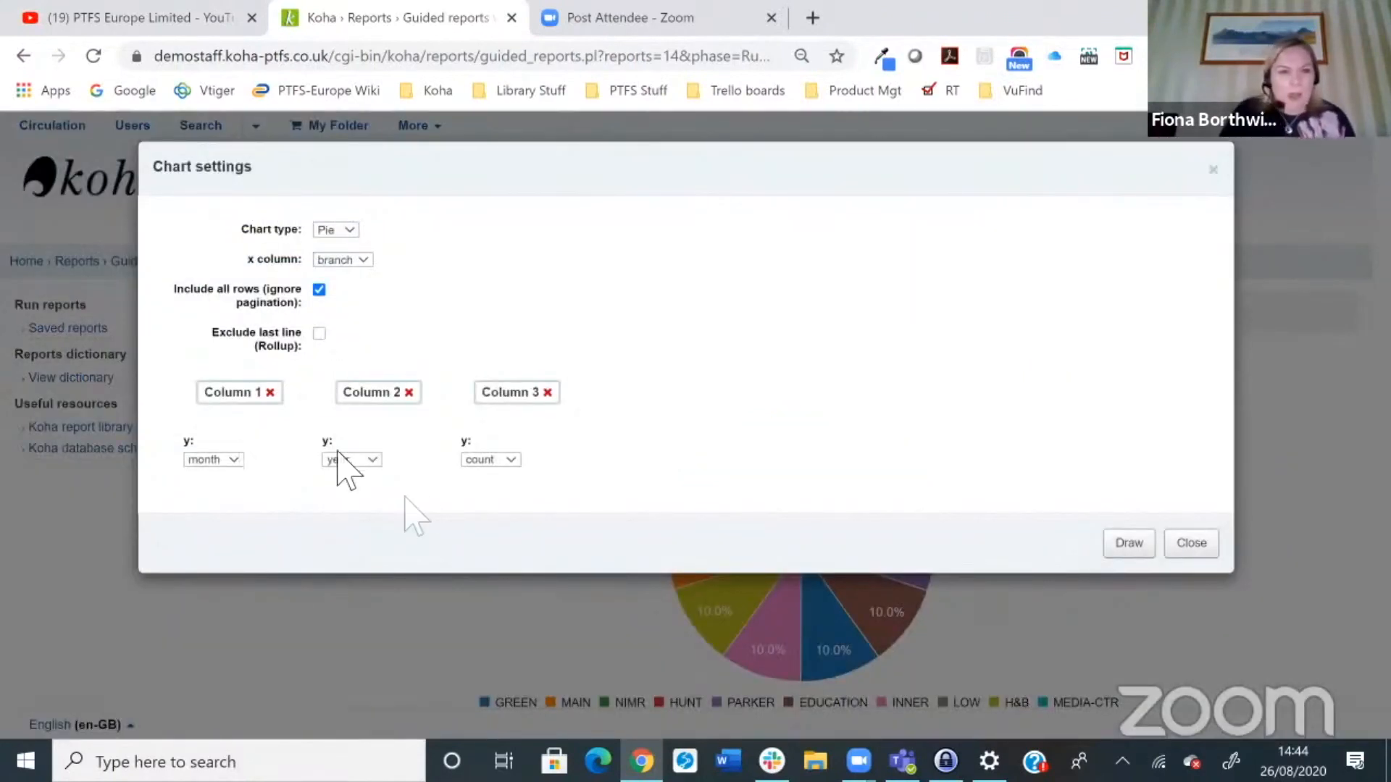
pyautogui.click(418, 398)
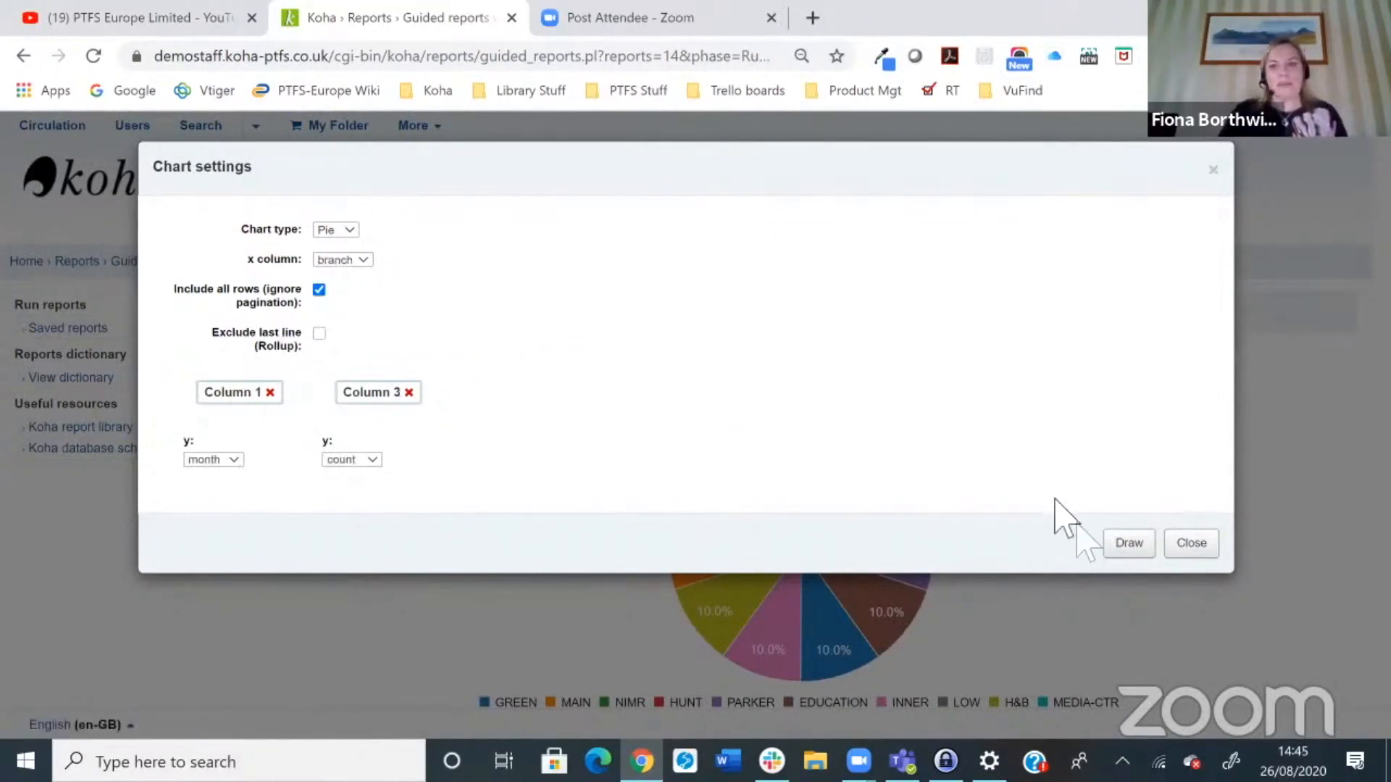
pyautogui.click(1127, 548)
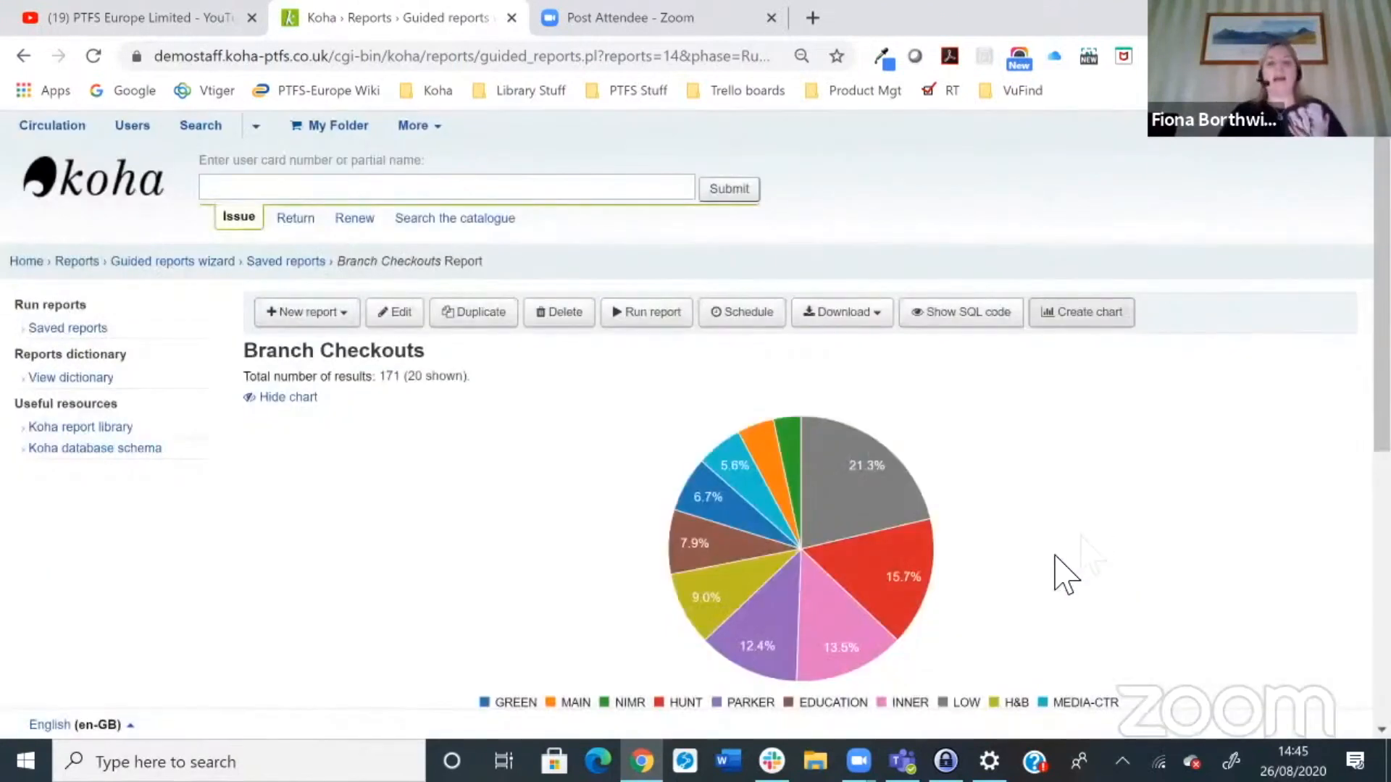
# Step: Examine the redrawn pie chart's branch percentages against the results table beneath it
pyautogui.scroll(-1, 1063, 576)
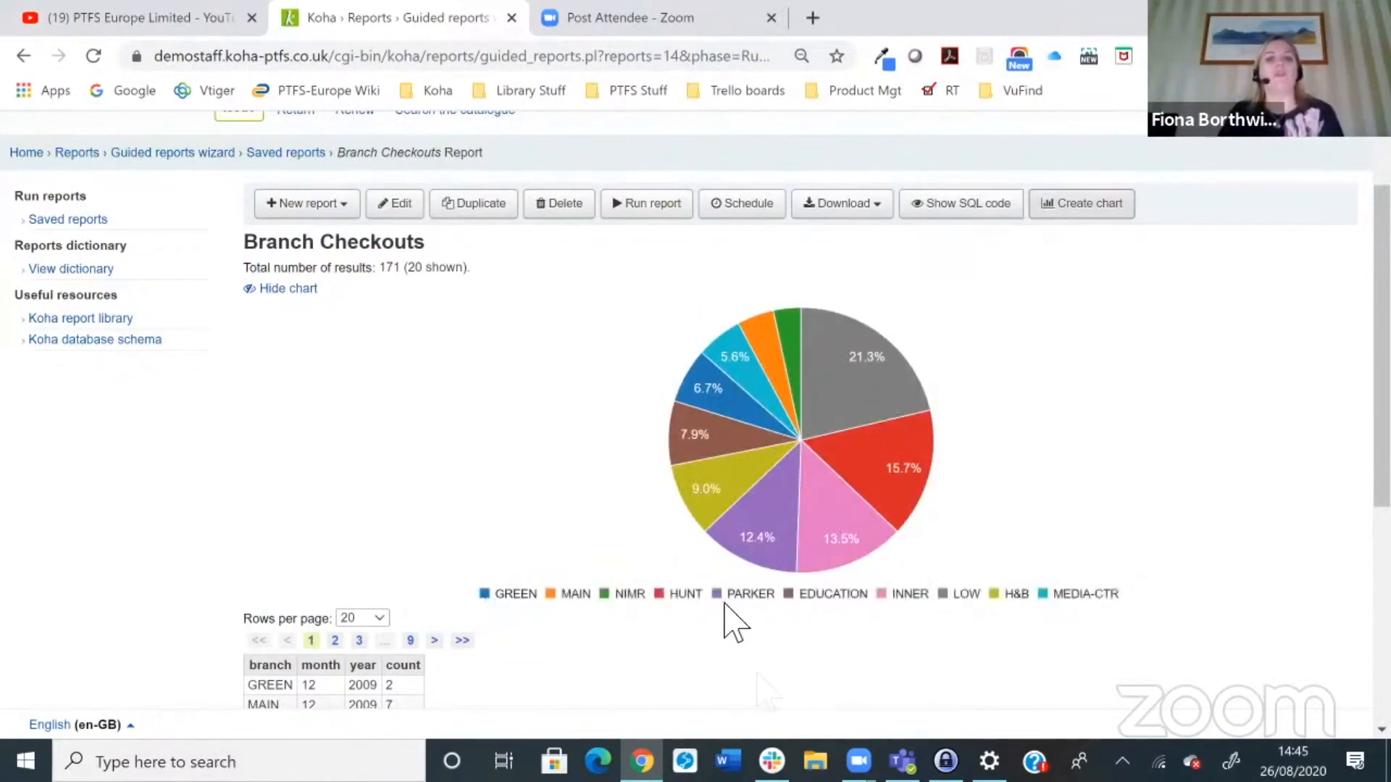
pyautogui.moveTo(754, 557)
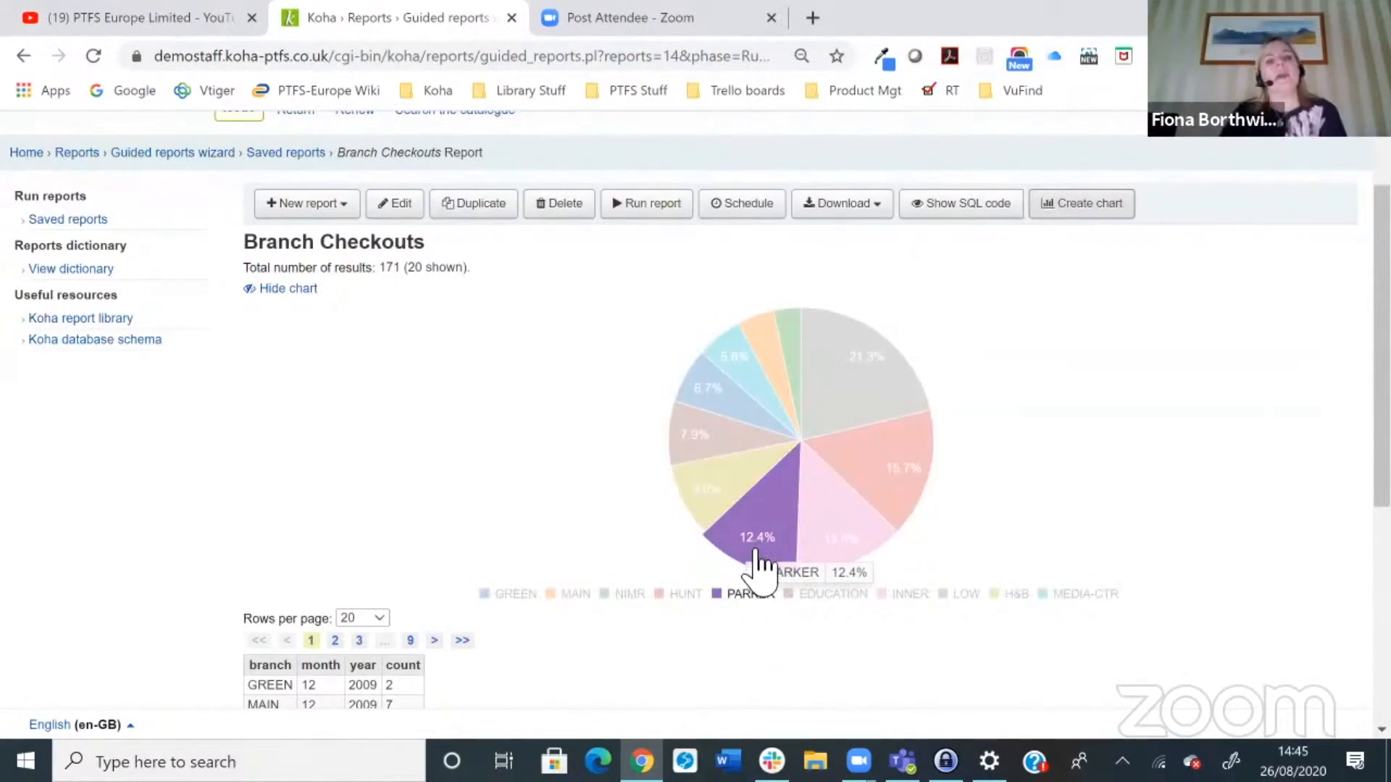
pyautogui.scroll(-5, 754, 568)
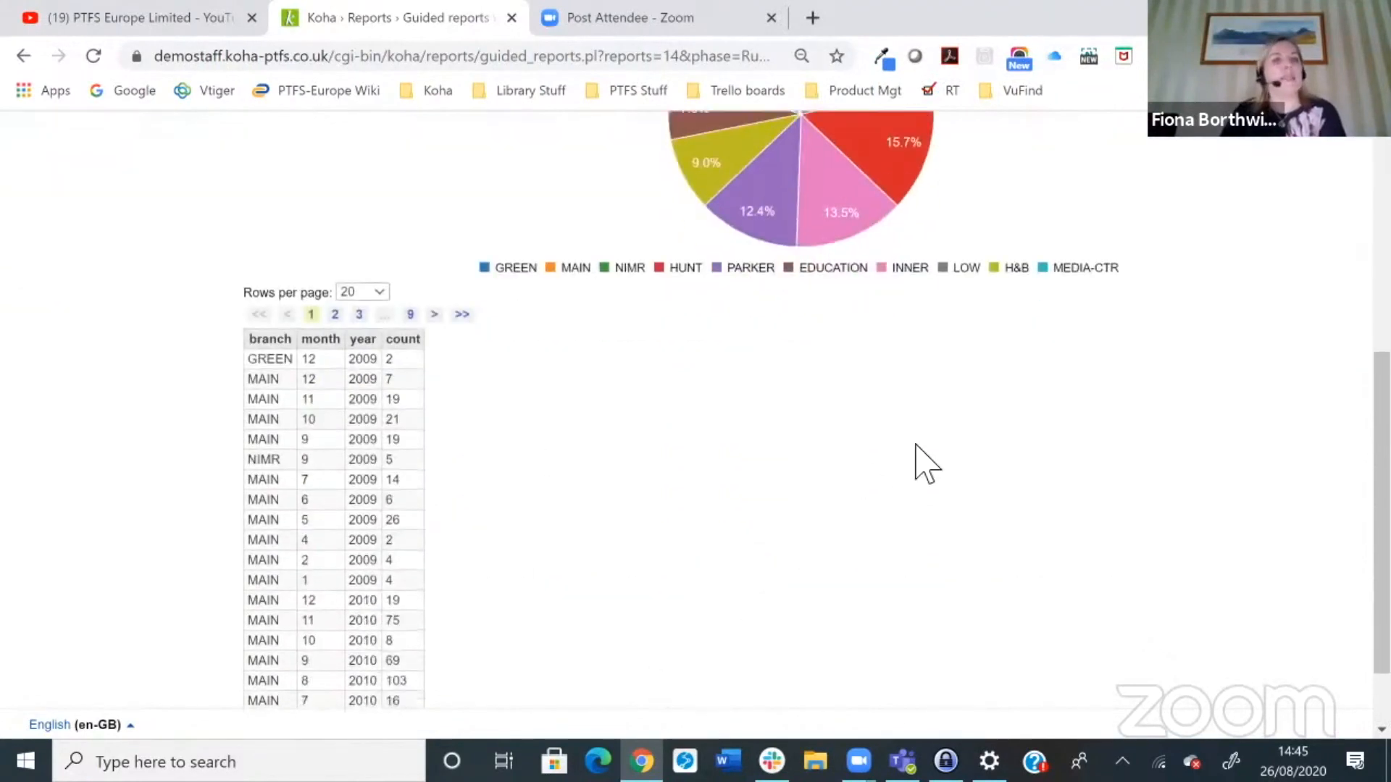
pyautogui.scroll(3, 922, 459)
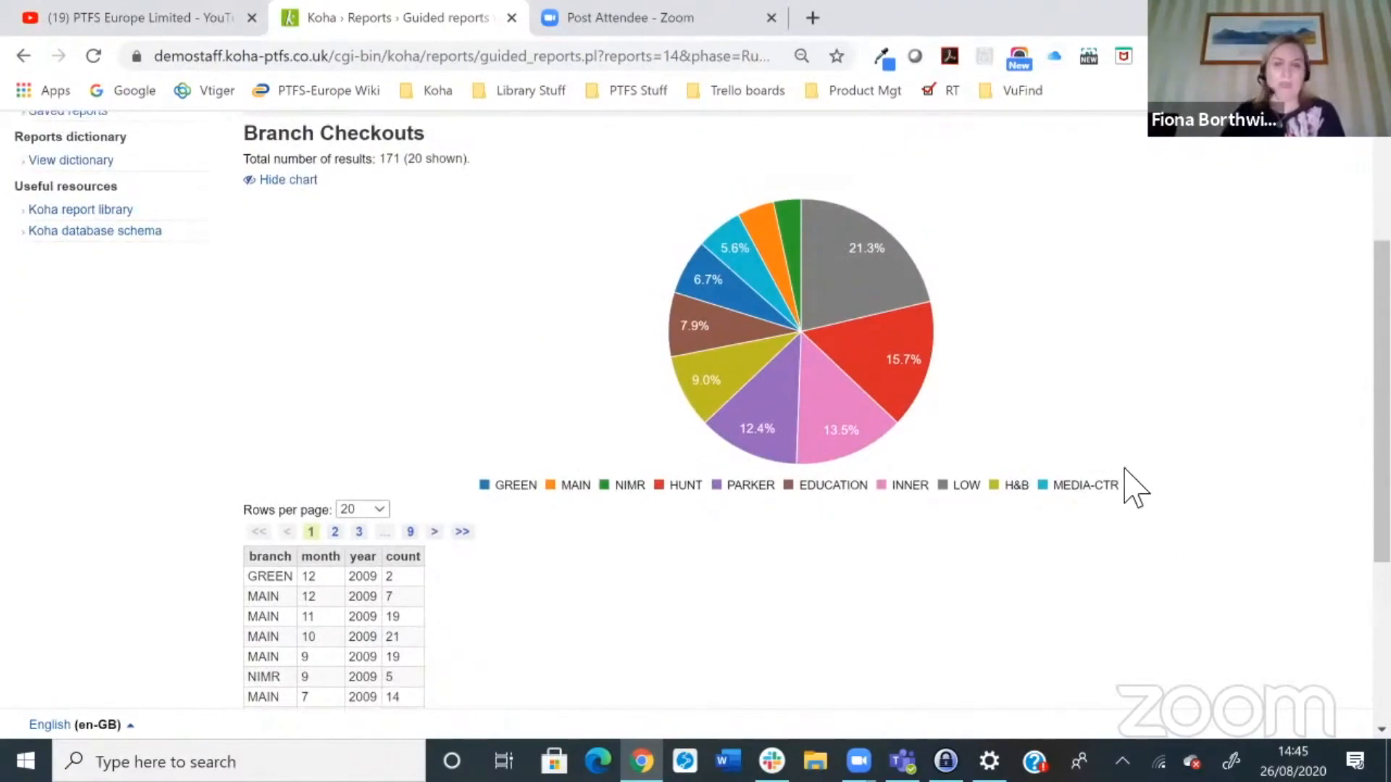
pyautogui.scroll(3, 1231, 533)
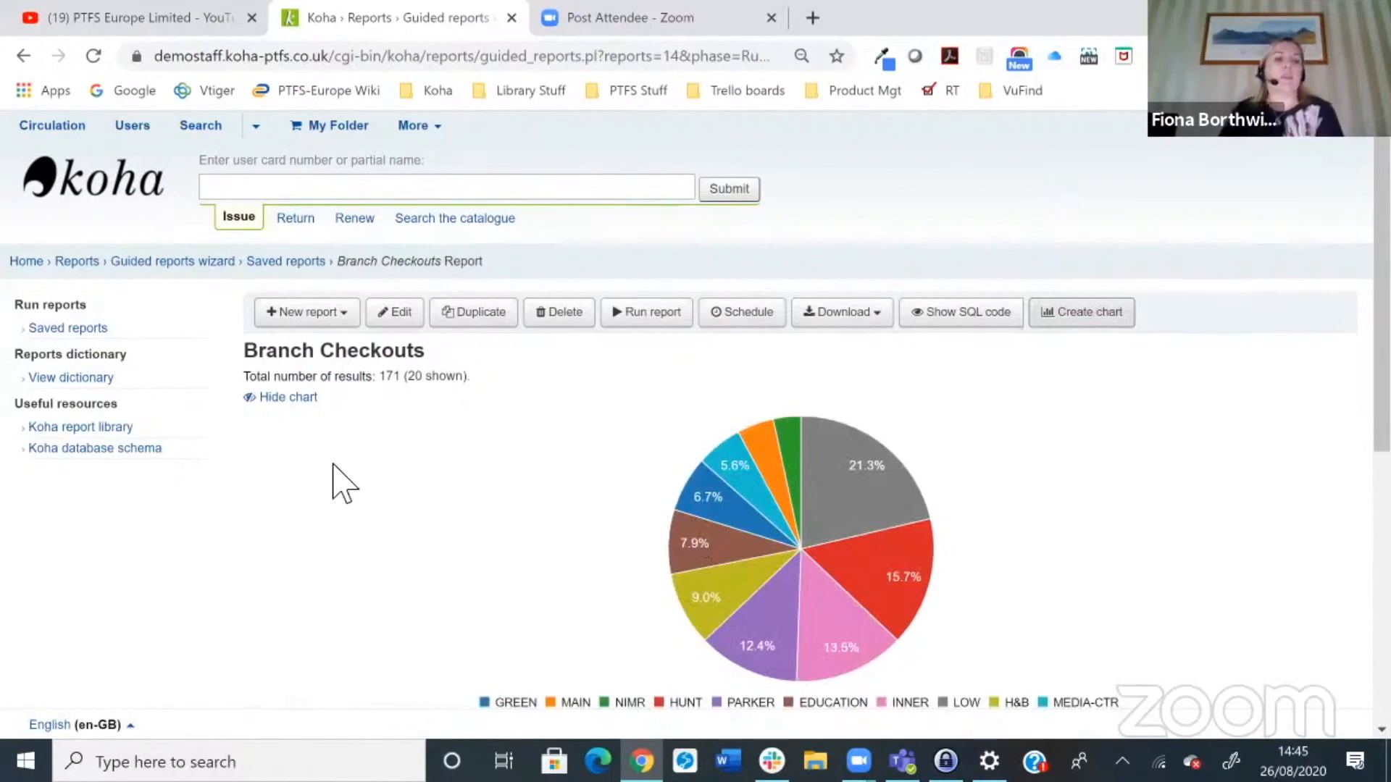
# Step: Hide the Branch Checkouts chart, then try to show it again
pyautogui.click(313, 399)
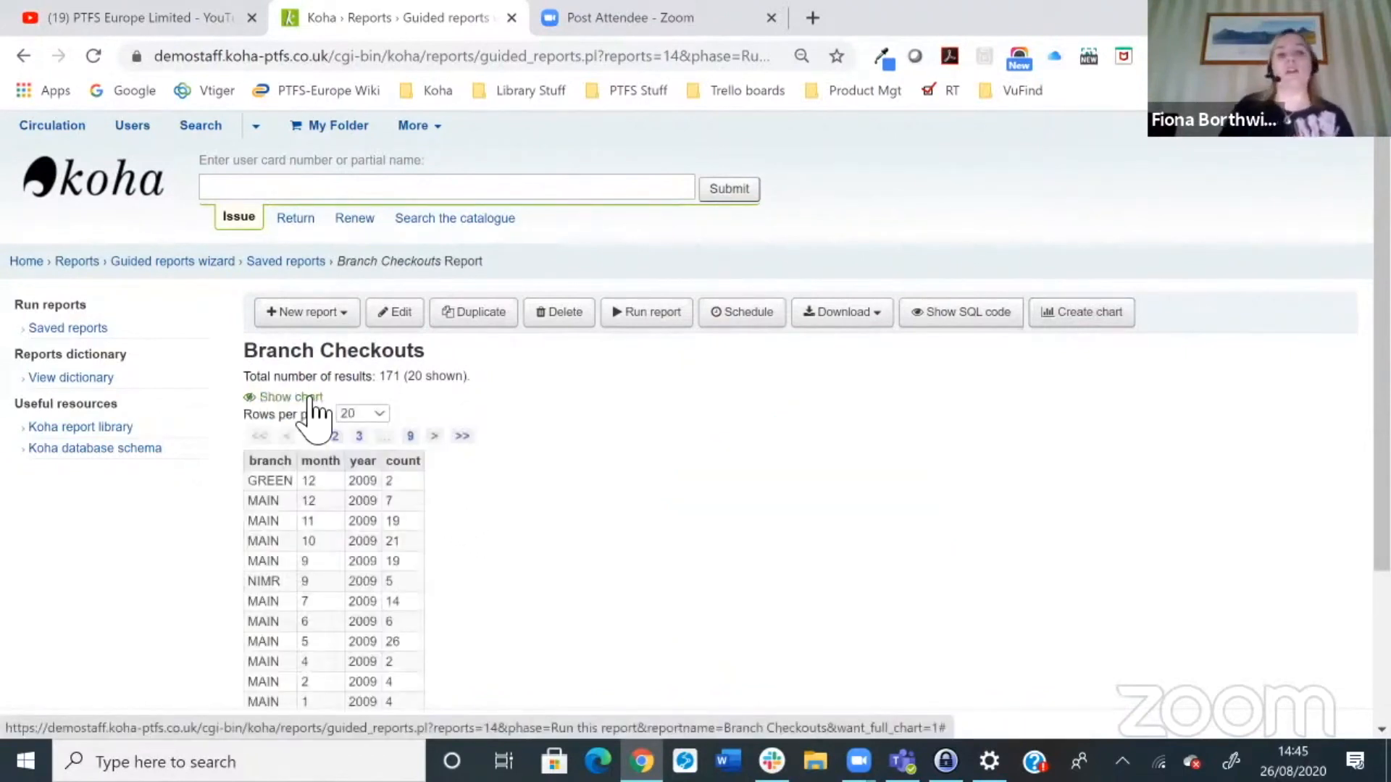
pyautogui.click(314, 400)
pyautogui.click(314, 400)
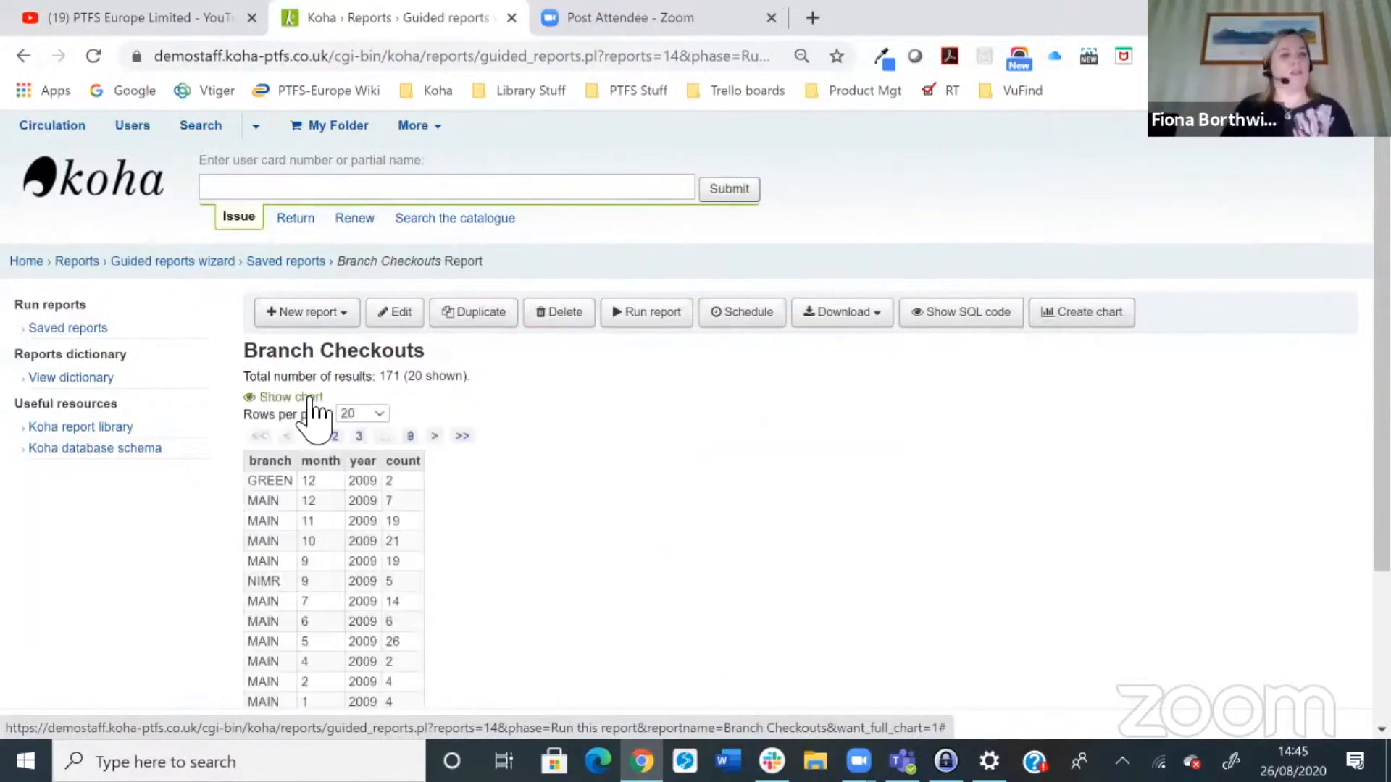